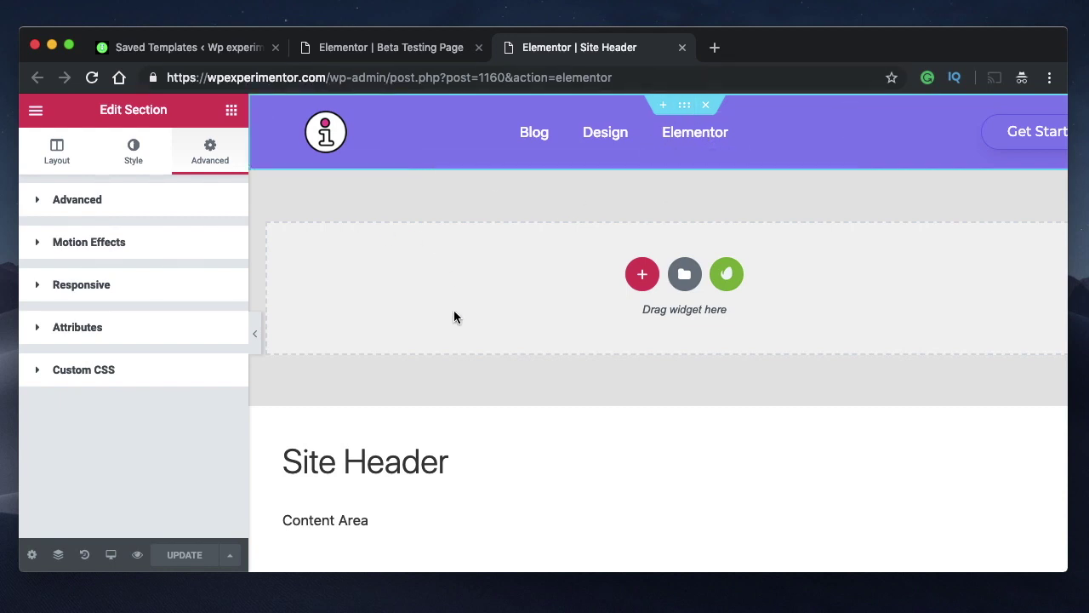
Step: Preview how the sticky header's background and height change as the page scrolls
scroll(453, 309, "down", 5)
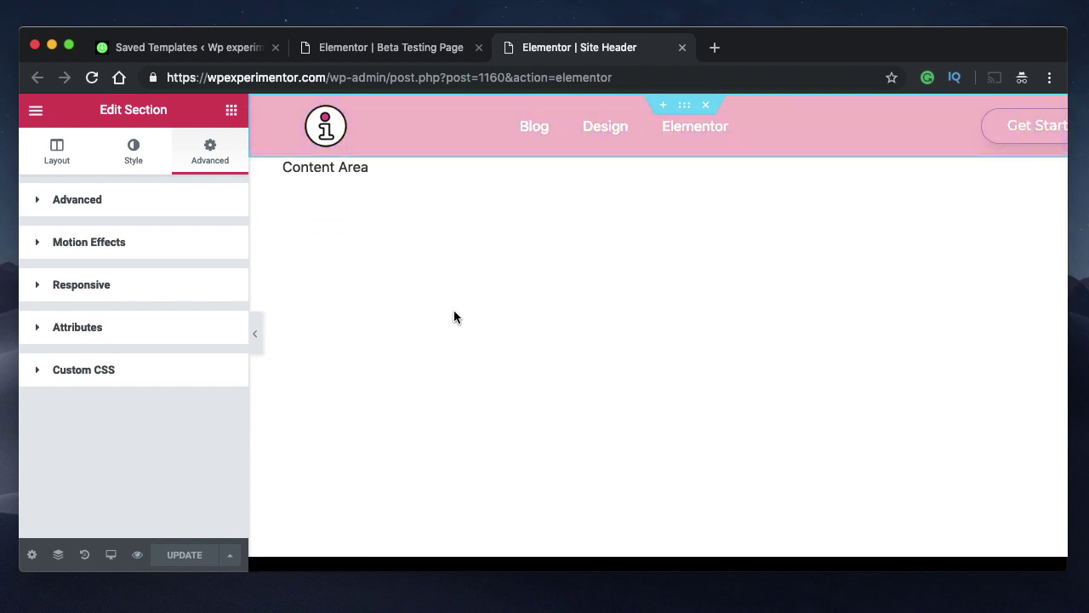
scroll(453, 318, "down", 3)
scroll(454, 317, "up", 8)
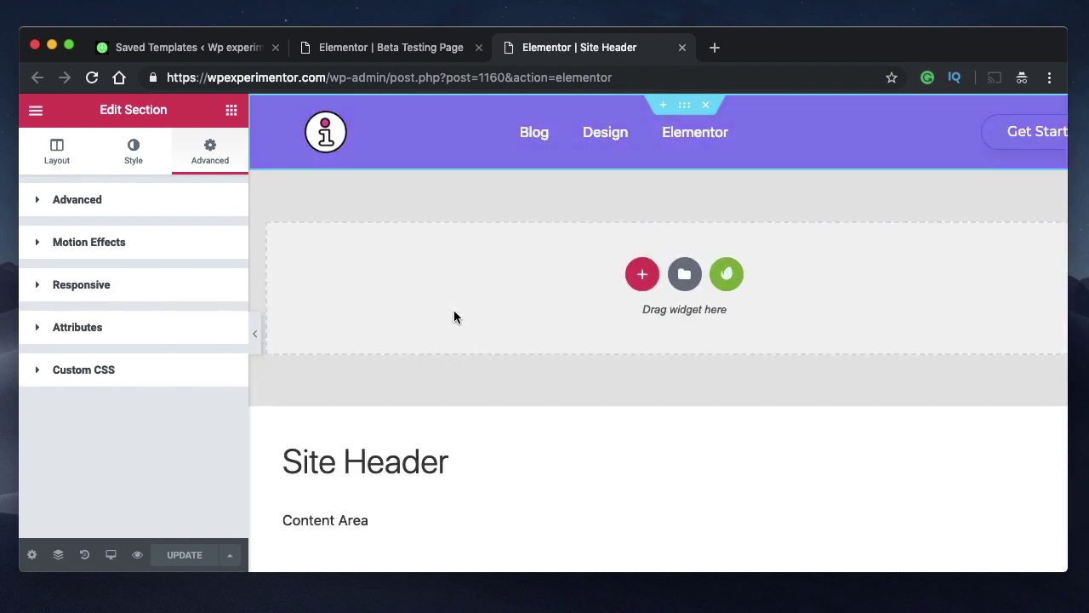
scroll(543, 225, "down", 6)
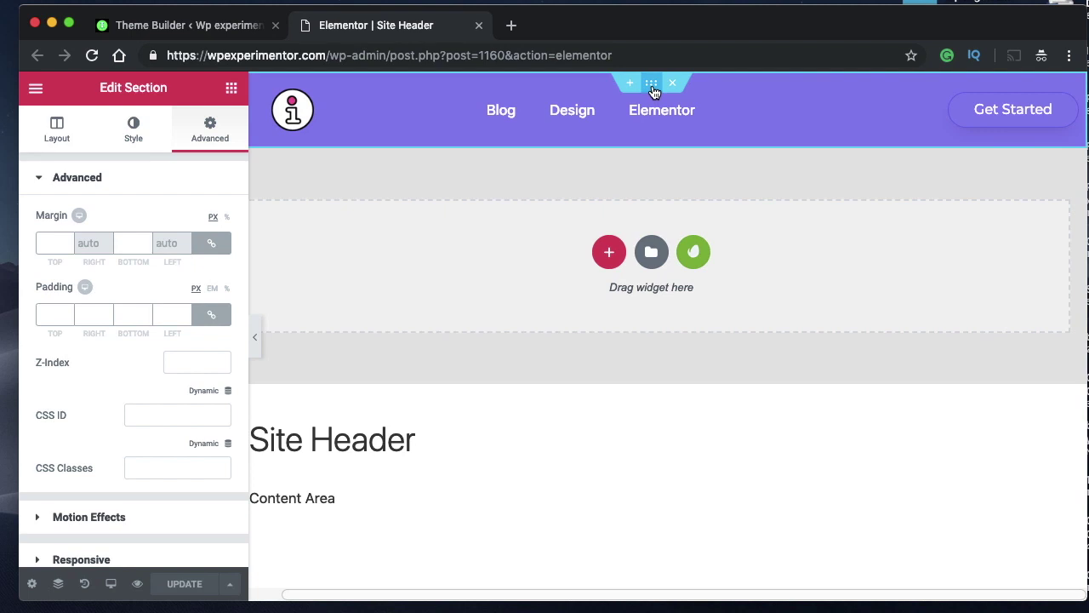
Step: Review the header section's Motion Effects settings, including the sticky position, sticky devices, offset and effects offset
scroll(137, 311, "down", 2)
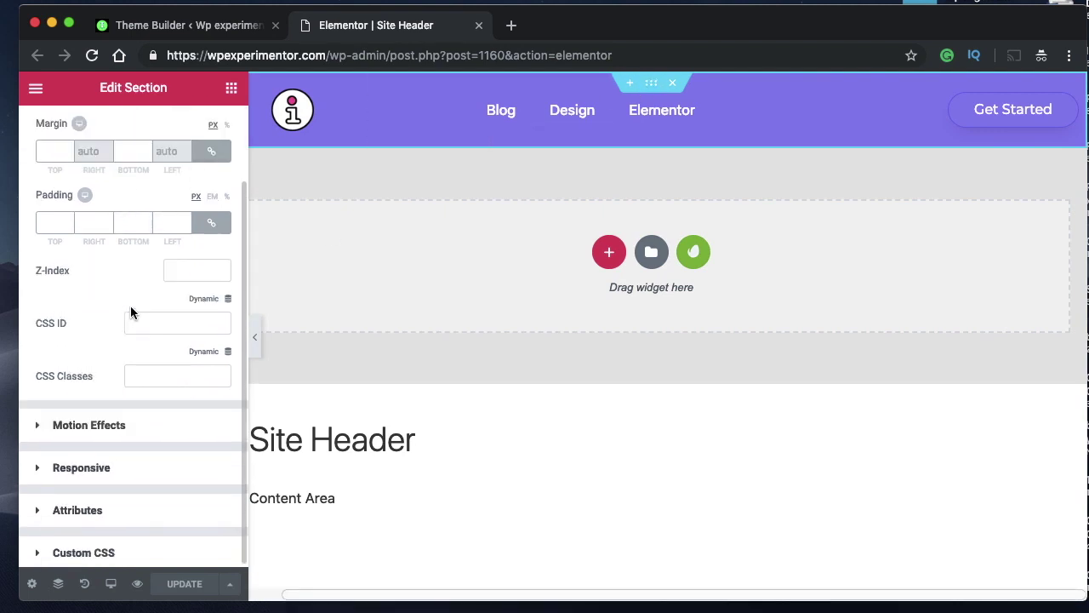
left_click(122, 424)
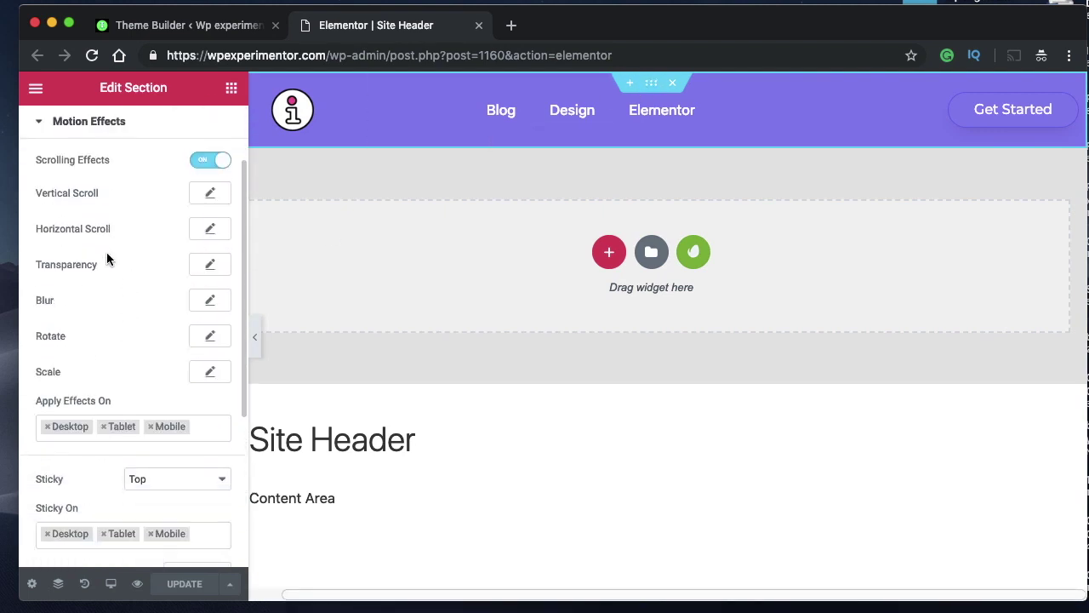
scroll(81, 341, "down", 5)
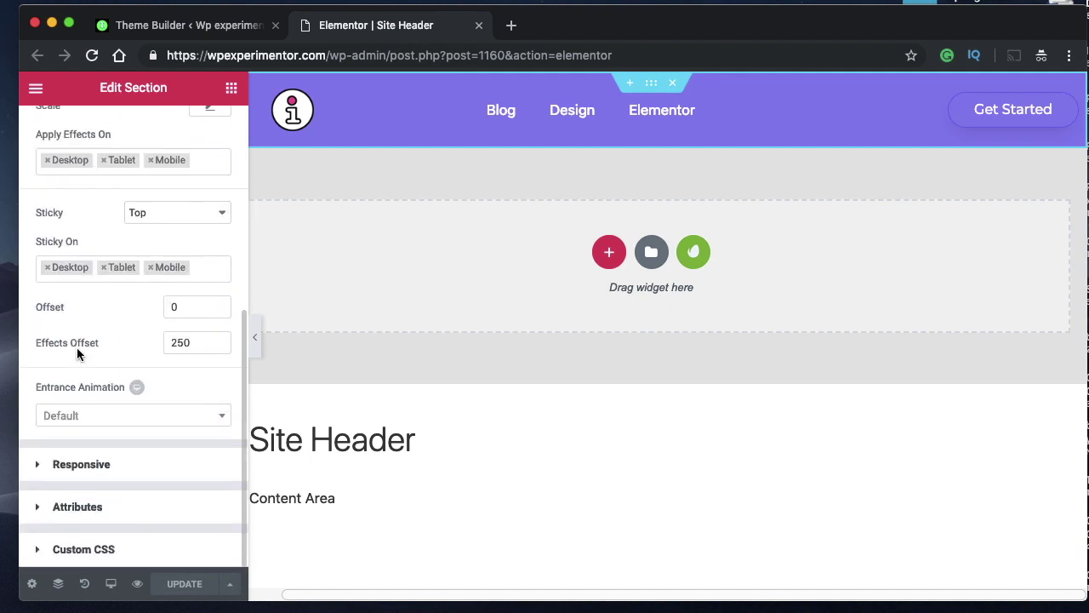
left_click(161, 218)
left_click(161, 218)
double_click(181, 344)
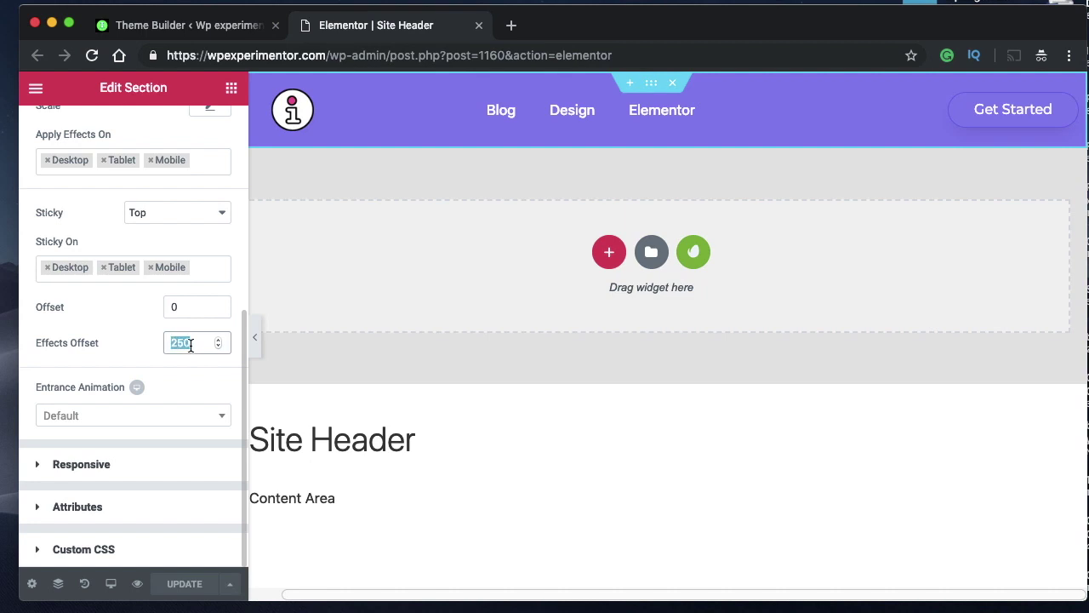
left_click(190, 344)
double_click(181, 344)
left_click(198, 344)
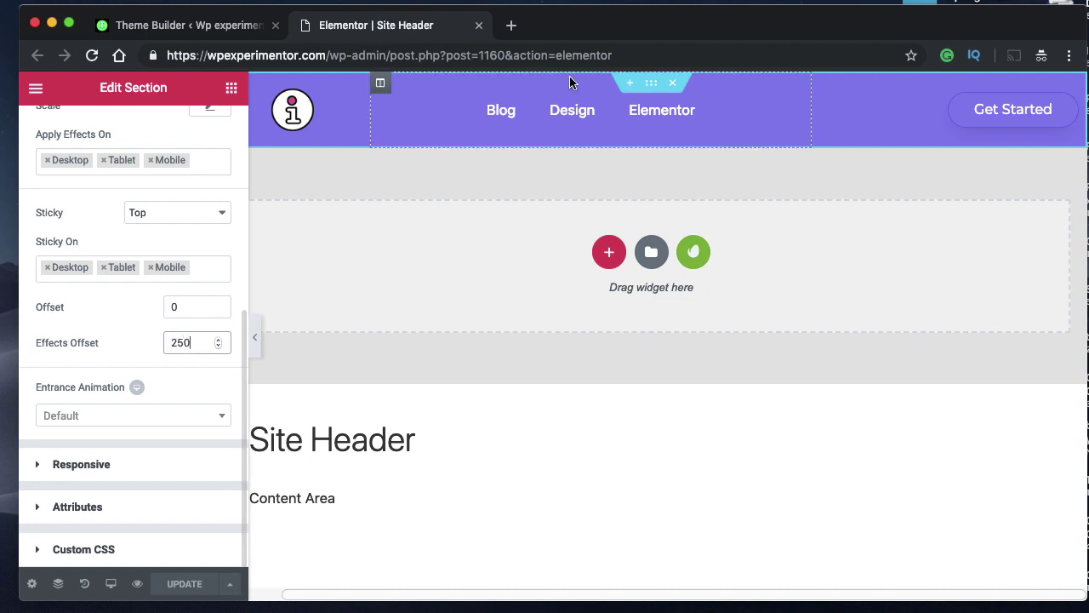
double_click(180, 344)
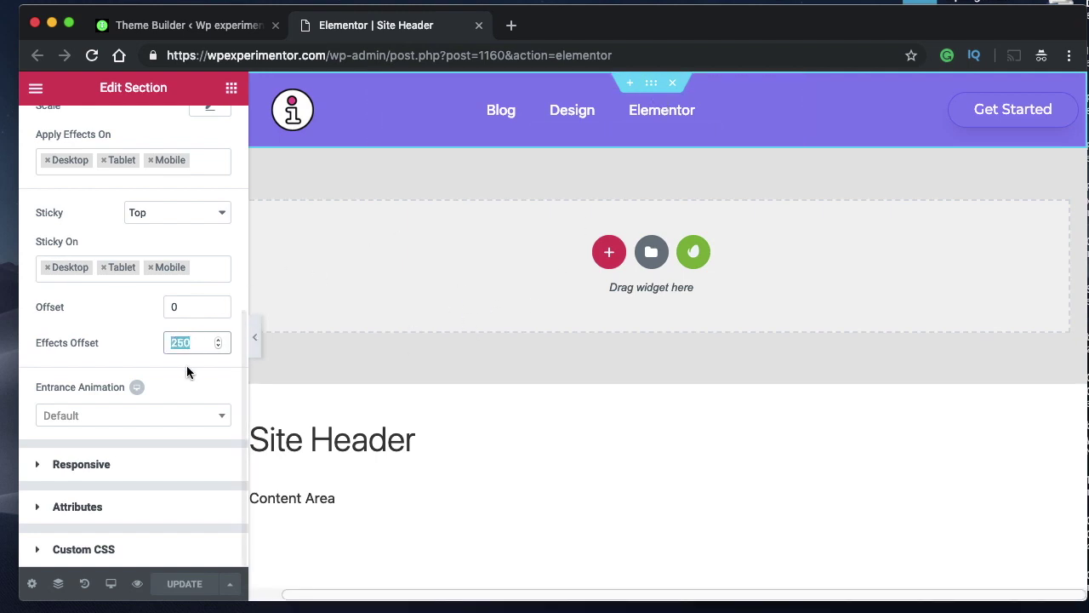
left_click(179, 307)
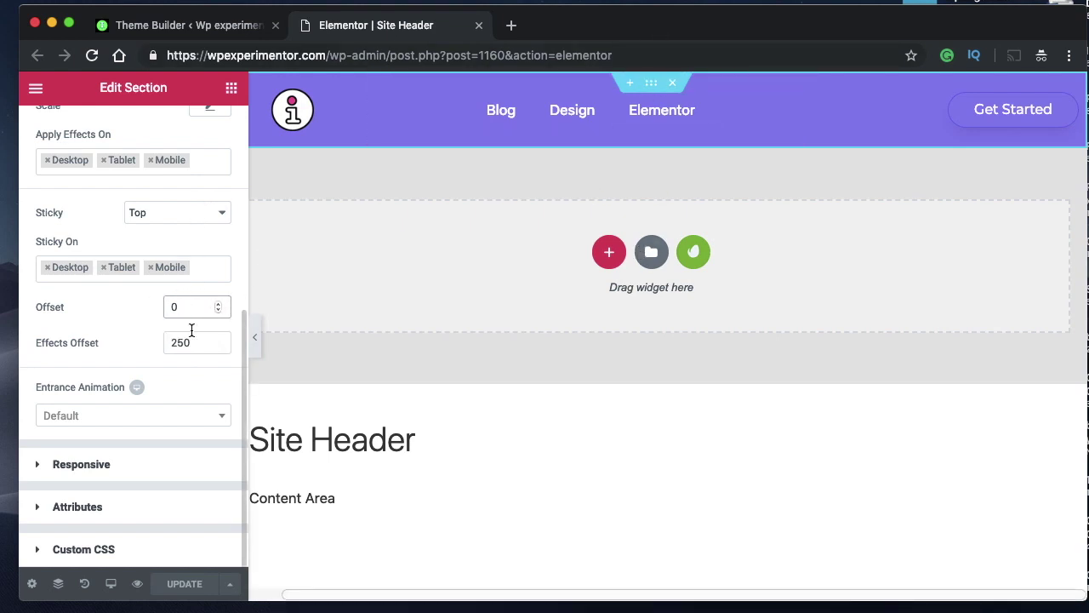
scroll(176, 277, "up", 5)
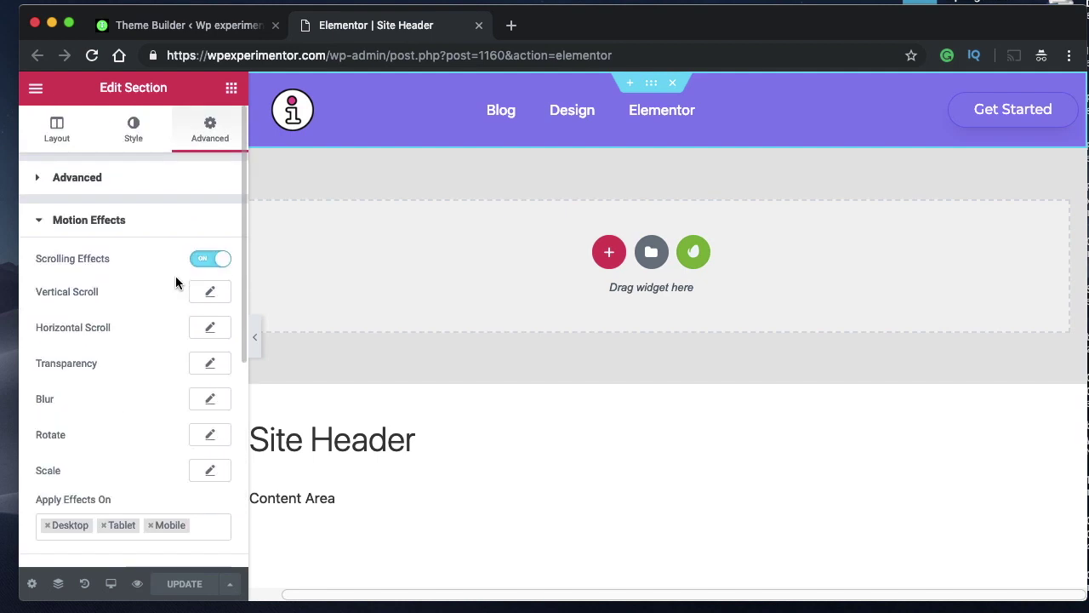
left_click(117, 220)
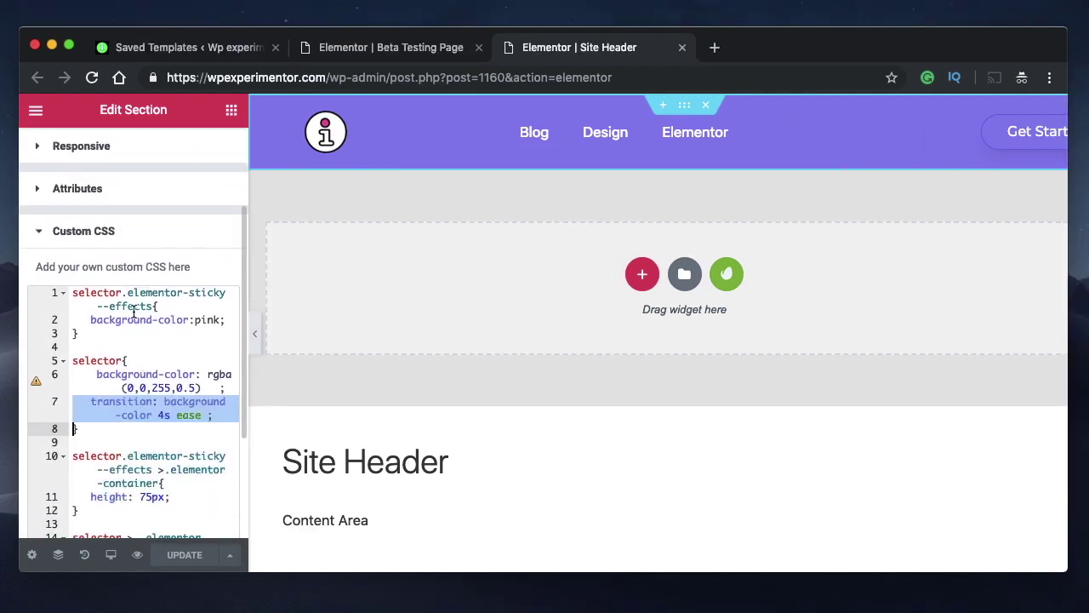
Step: Examine the custom CSS rules for the sticky background color, the default background color and its transition
left_click_drag(73, 292, 107, 341)
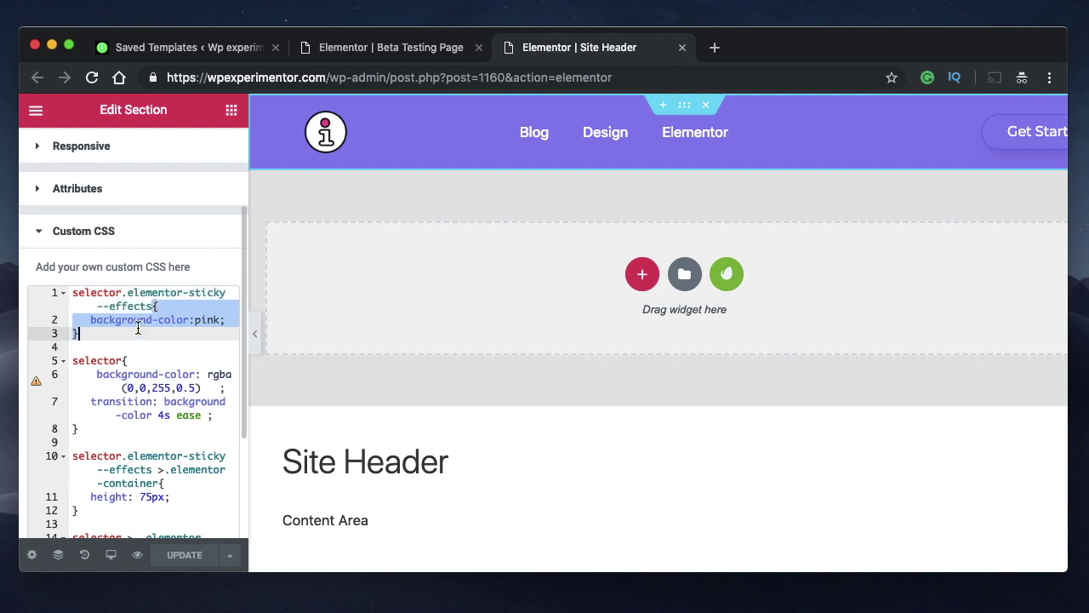
scroll(138, 327, "down", 2)
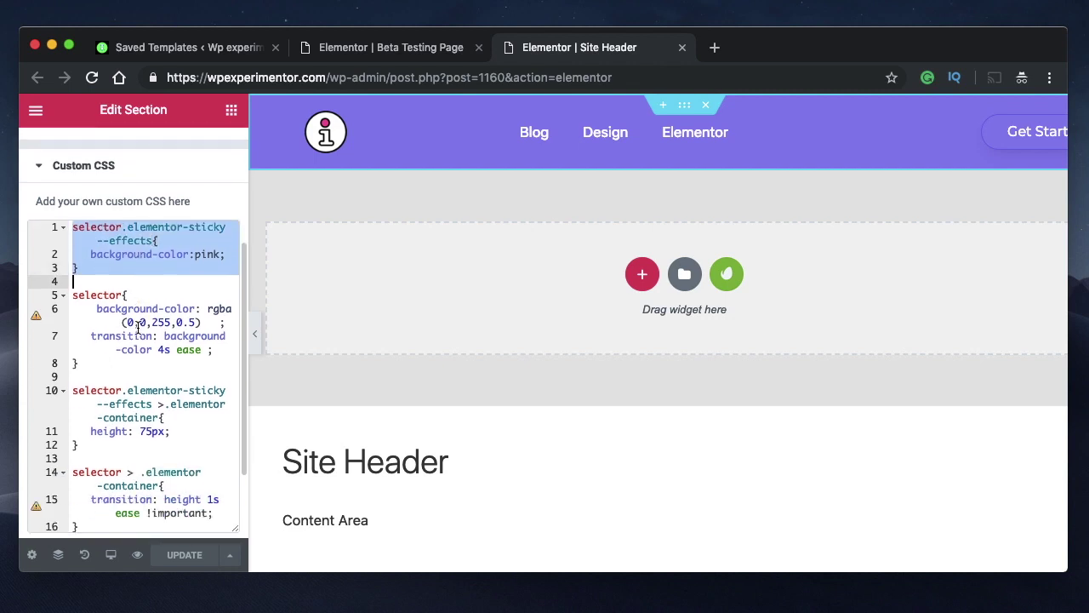
left_click(73, 293)
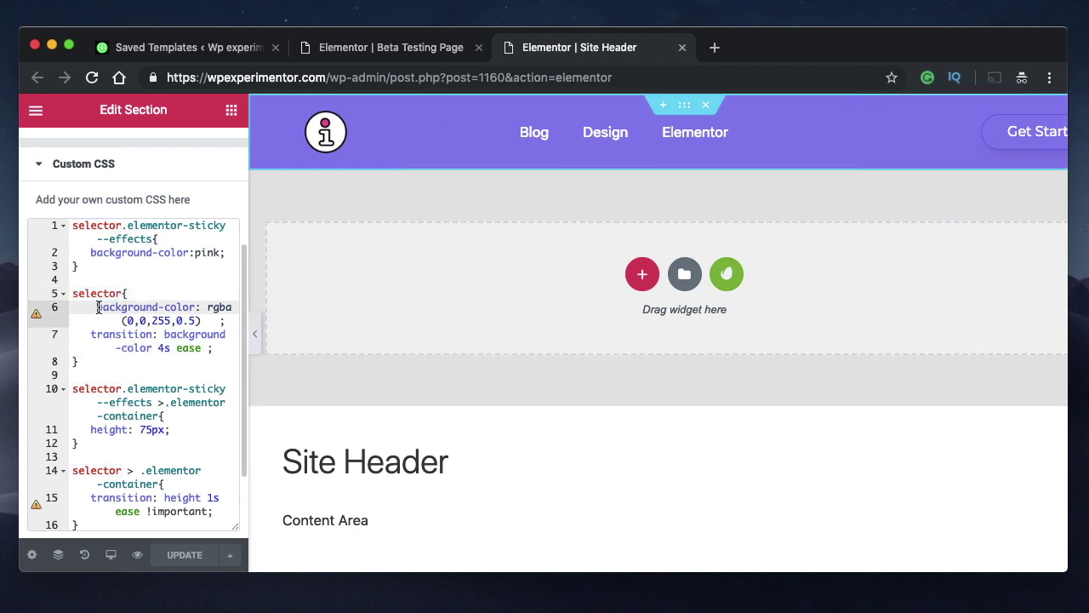
left_click_drag(97, 308, 226, 320)
left_click(227, 320)
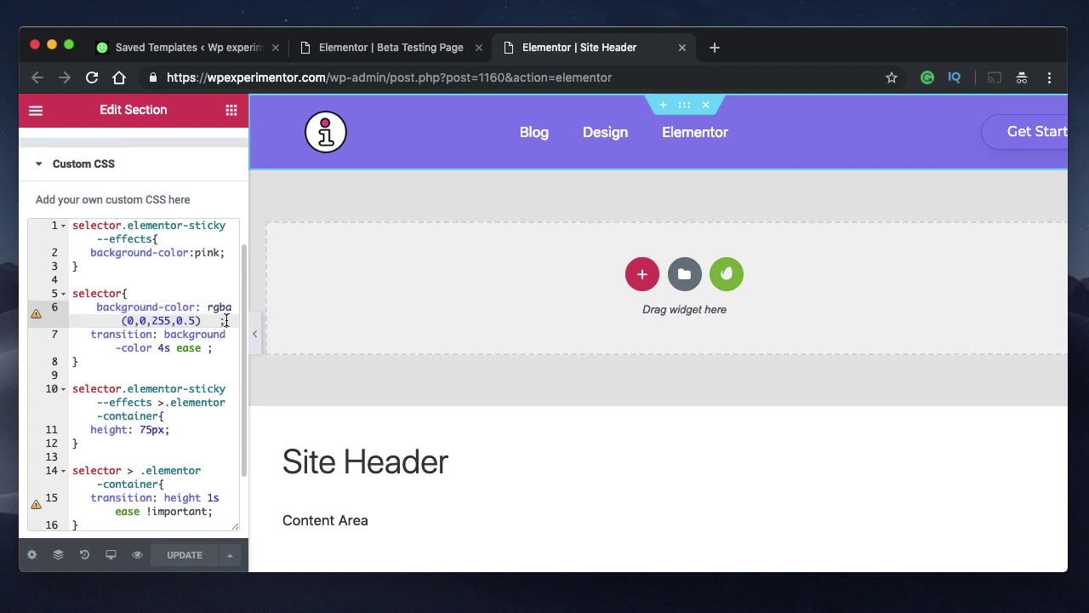
left_click_drag(87, 338, 207, 349)
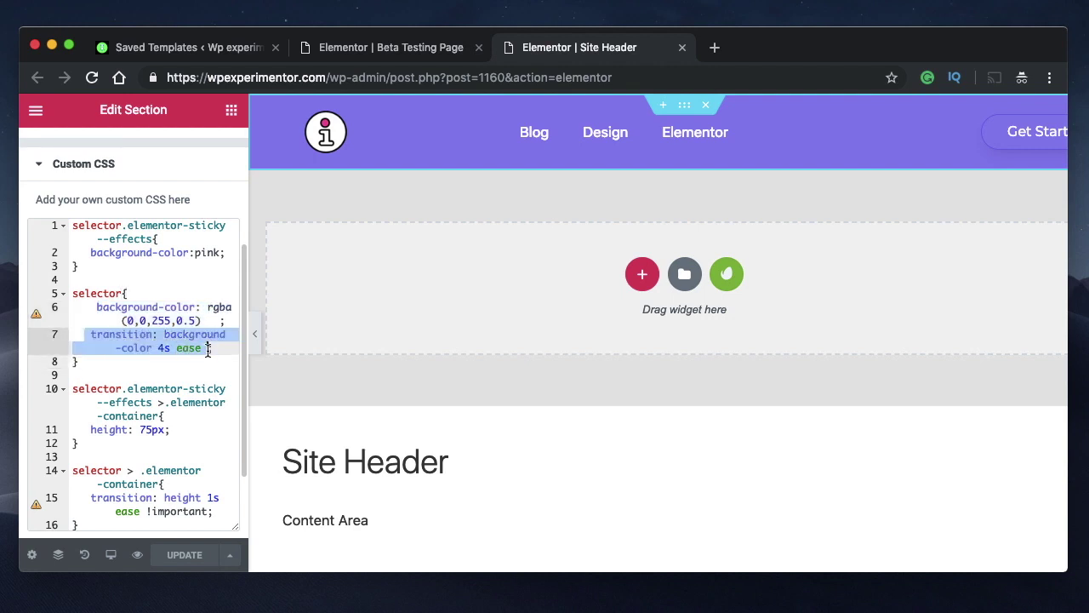
double_click(138, 349)
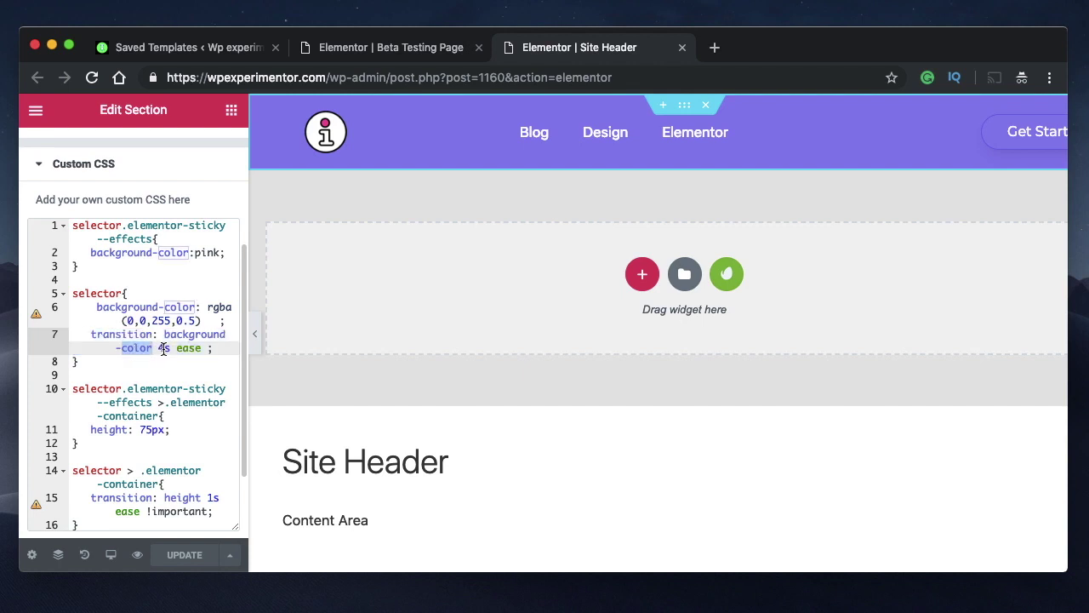
double_click(164, 349)
Step: Try ease-in as the timing function of the header's background-color transition
double_click(191, 349)
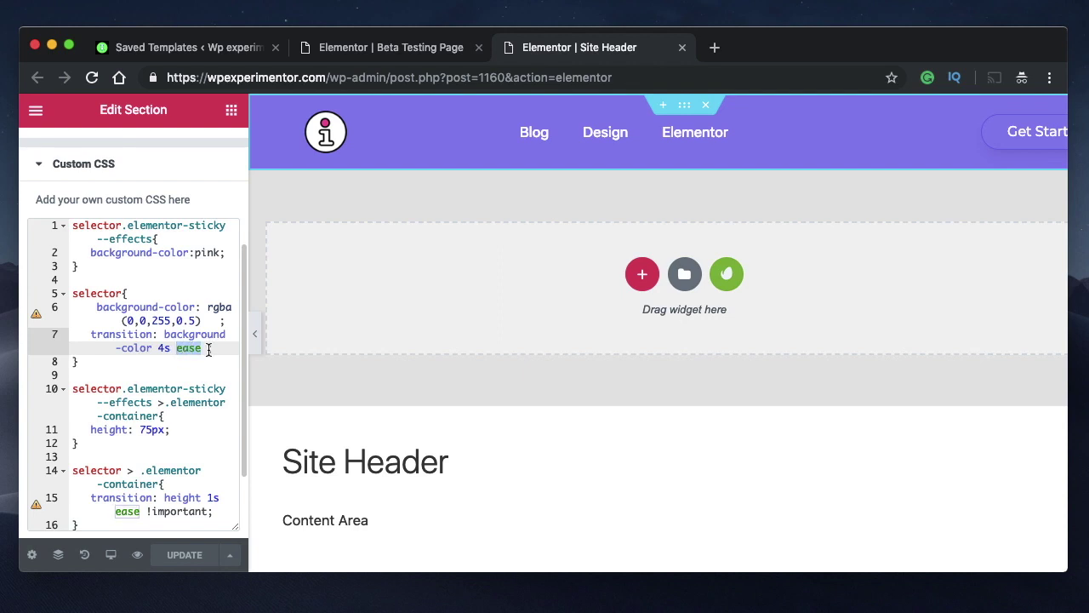
left_click(207, 349)
type("-in")
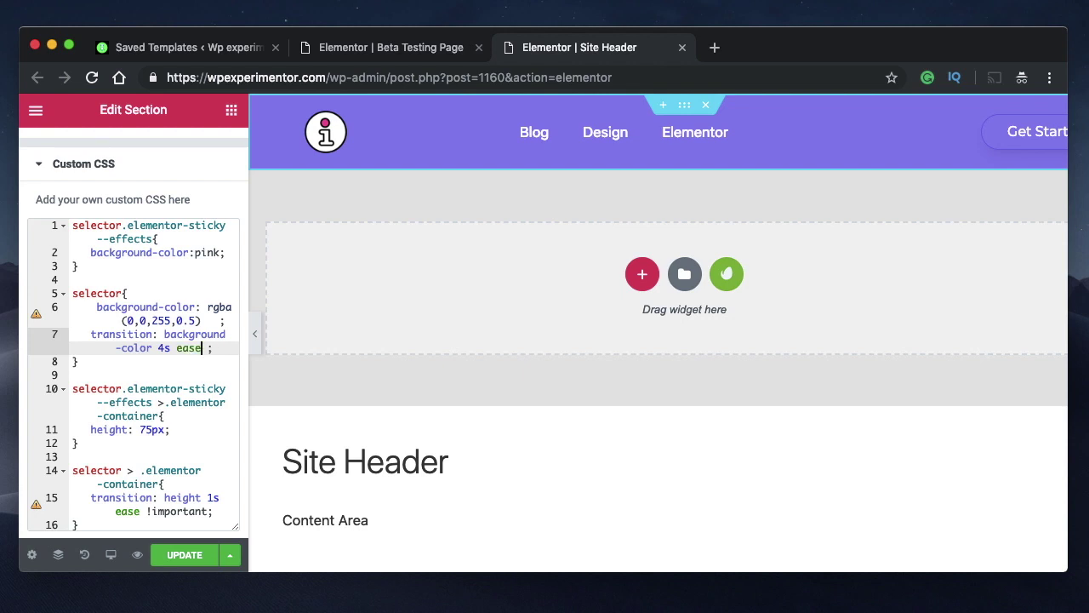
Step: Examine the transition's timing keyword and the selector and sticky-effects class of the first CSS rule
double_click(185, 348)
scroll(155, 387, "down", 2)
scroll(127, 327, "up", 4)
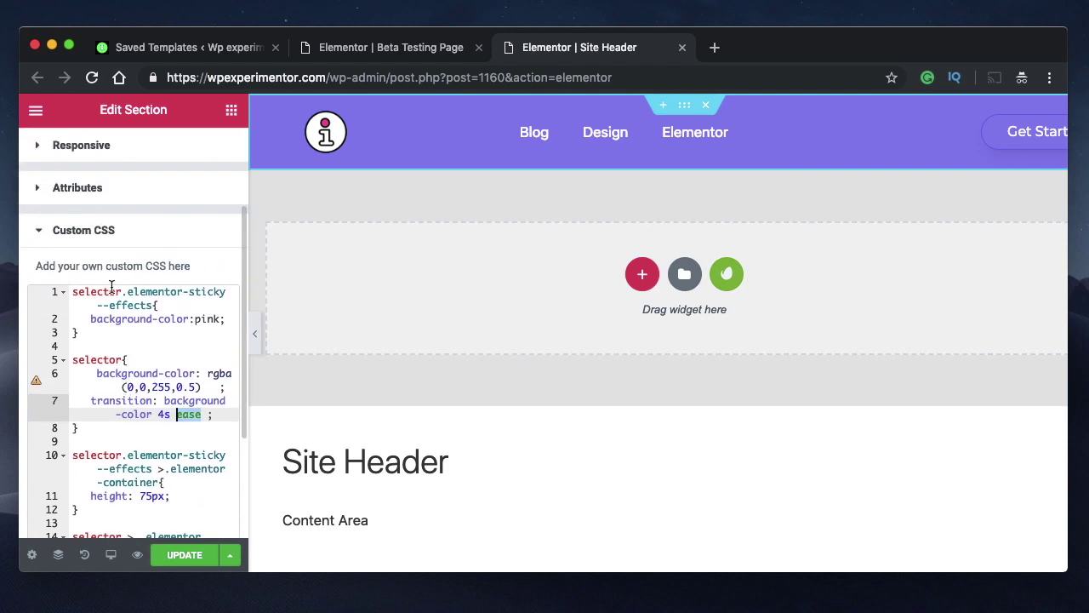
left_click(99, 304)
triple_click(99, 303)
double_click(90, 295)
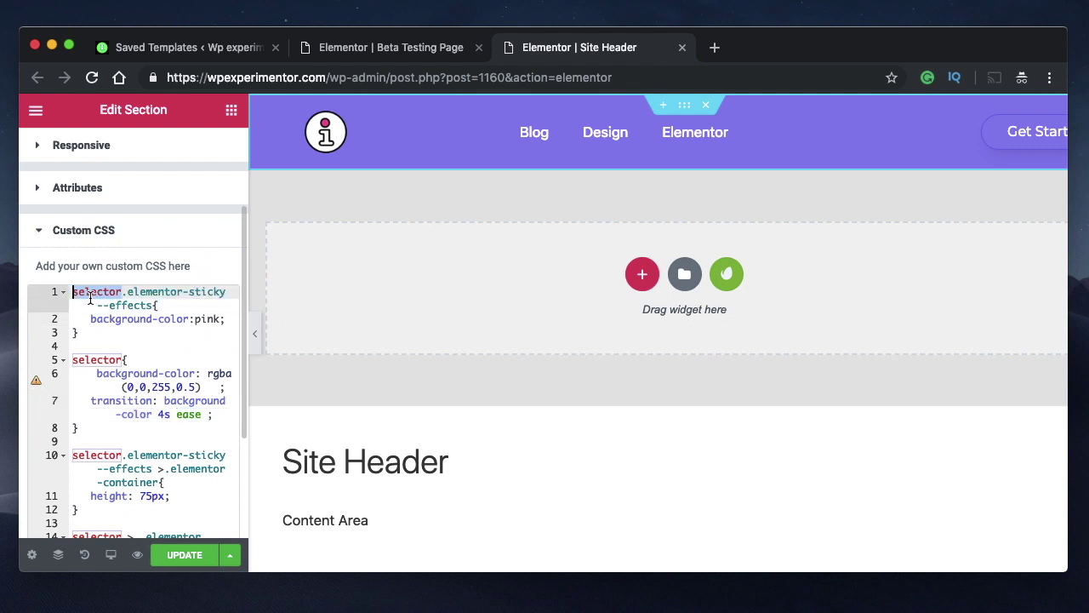
triple_click(206, 294)
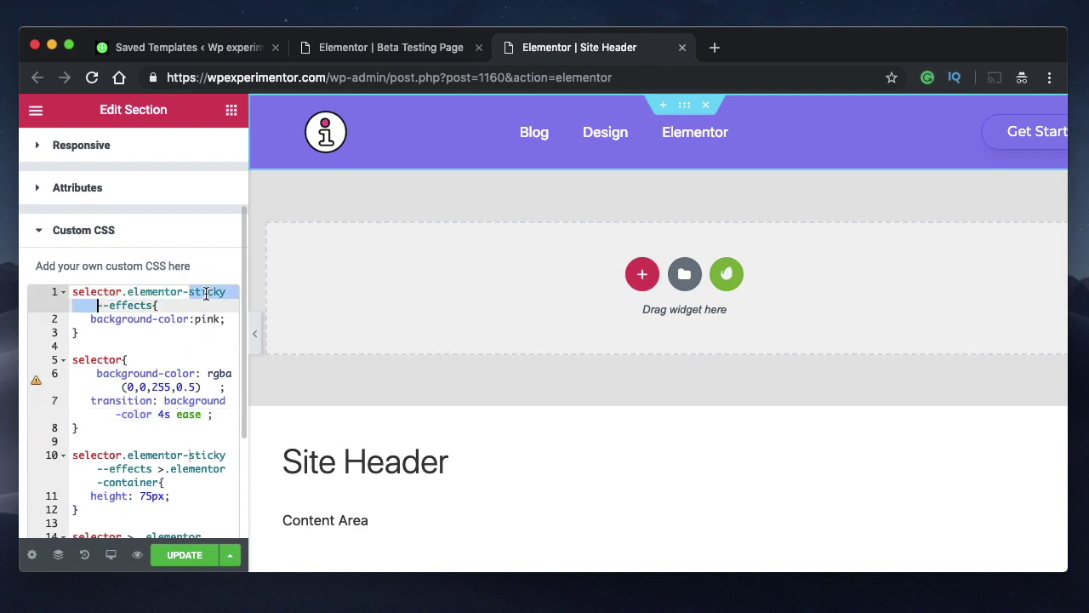
double_click(113, 294)
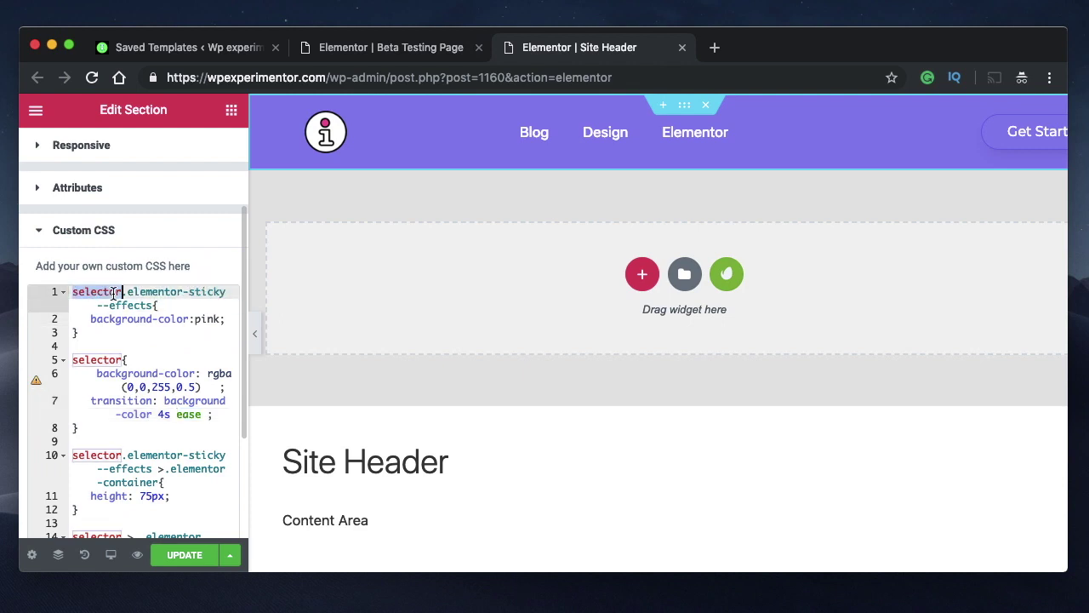
Step: Try red as the background color in the sticky-effects rule, and set it back to pink
left_click(89, 321)
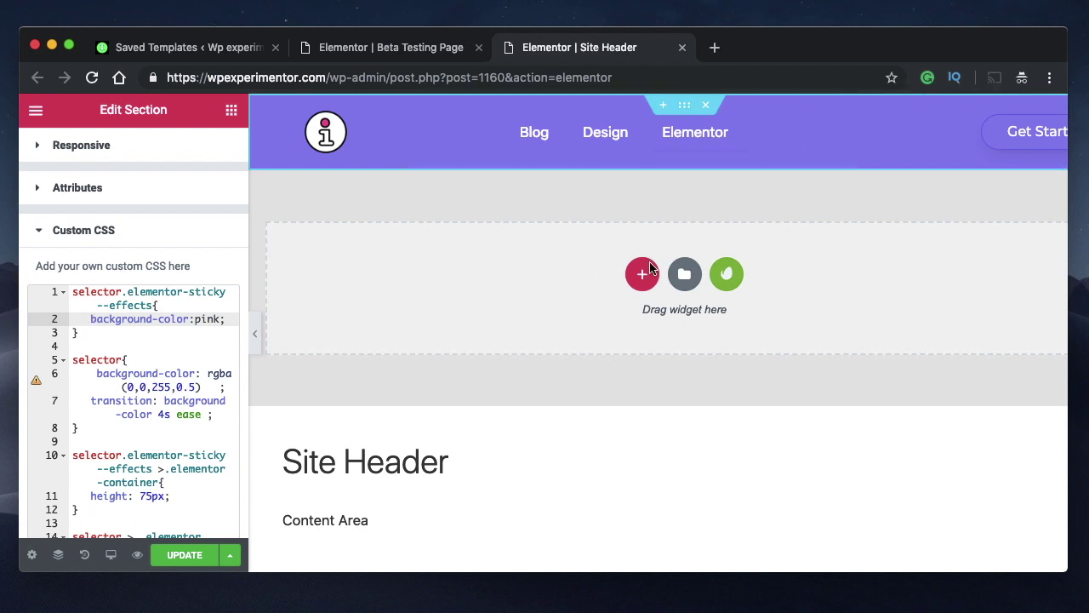
double_click(201, 319)
type("red")
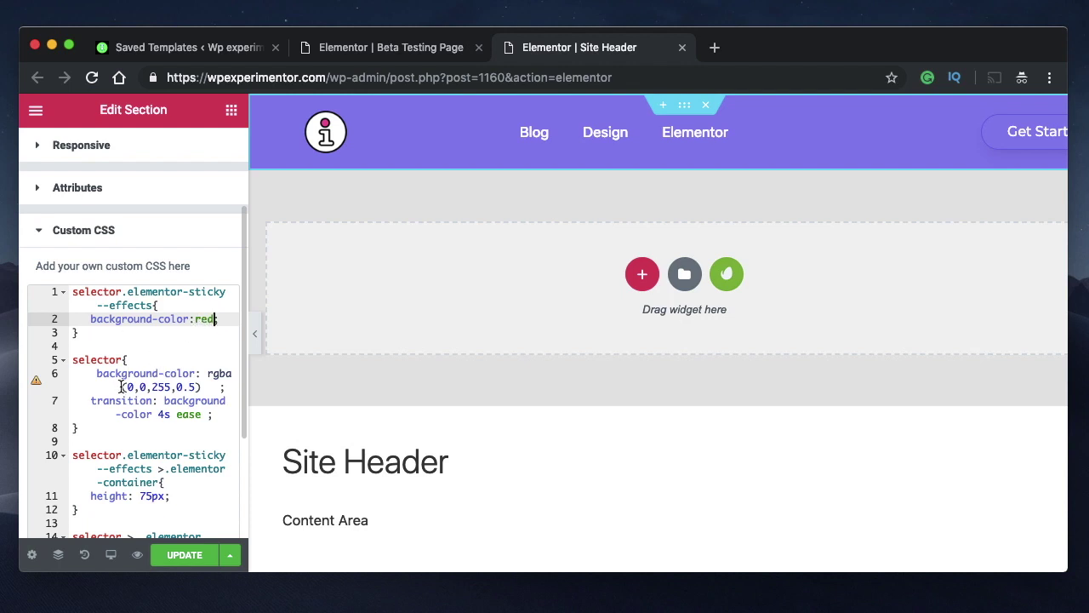
left_click_drag(121, 386, 205, 387)
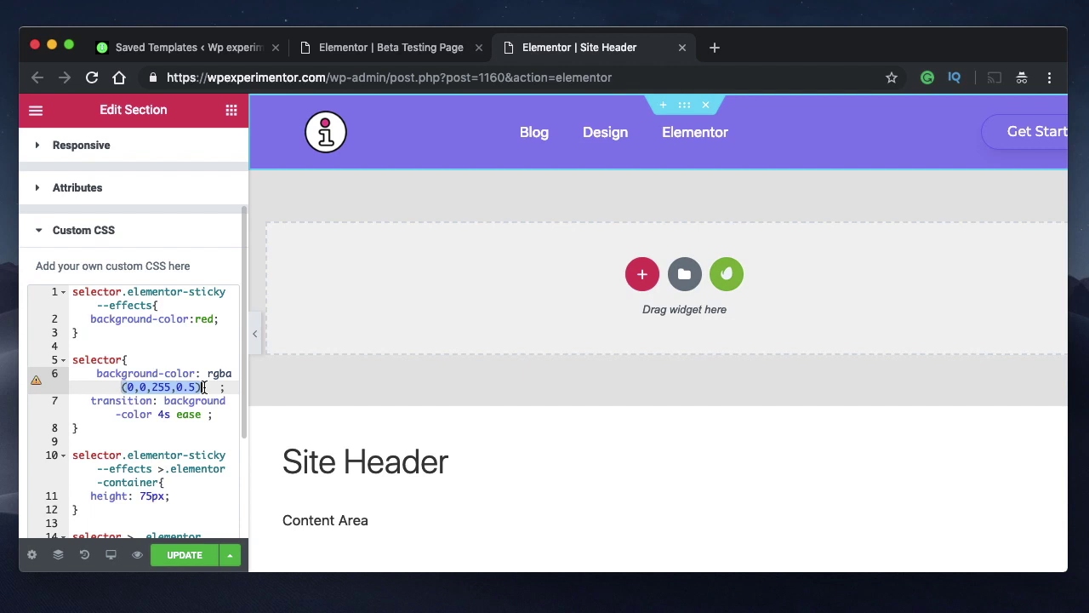
double_click(203, 320)
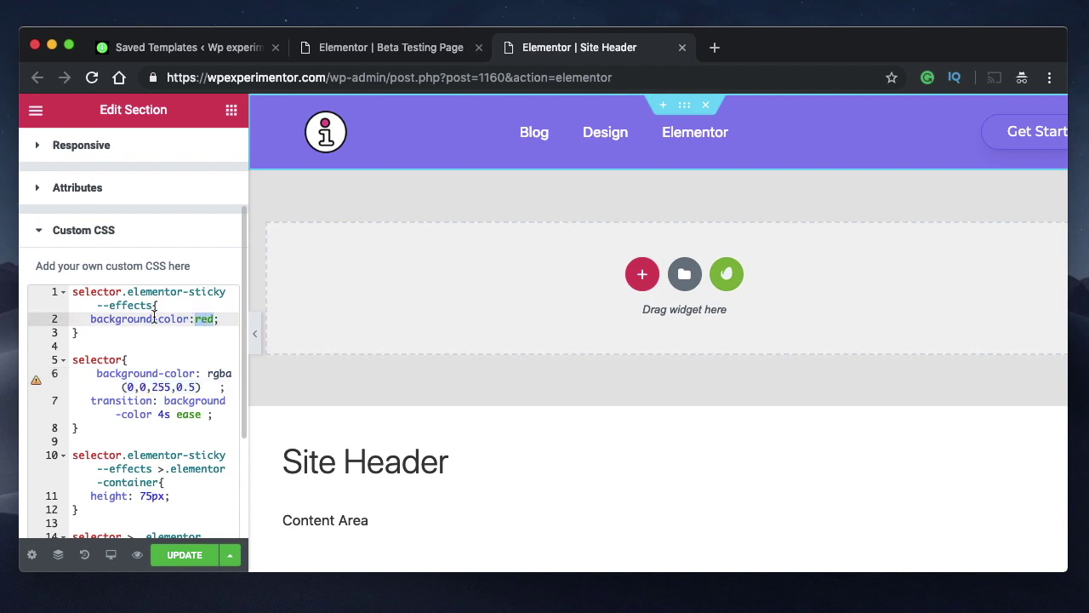
type("pink;")
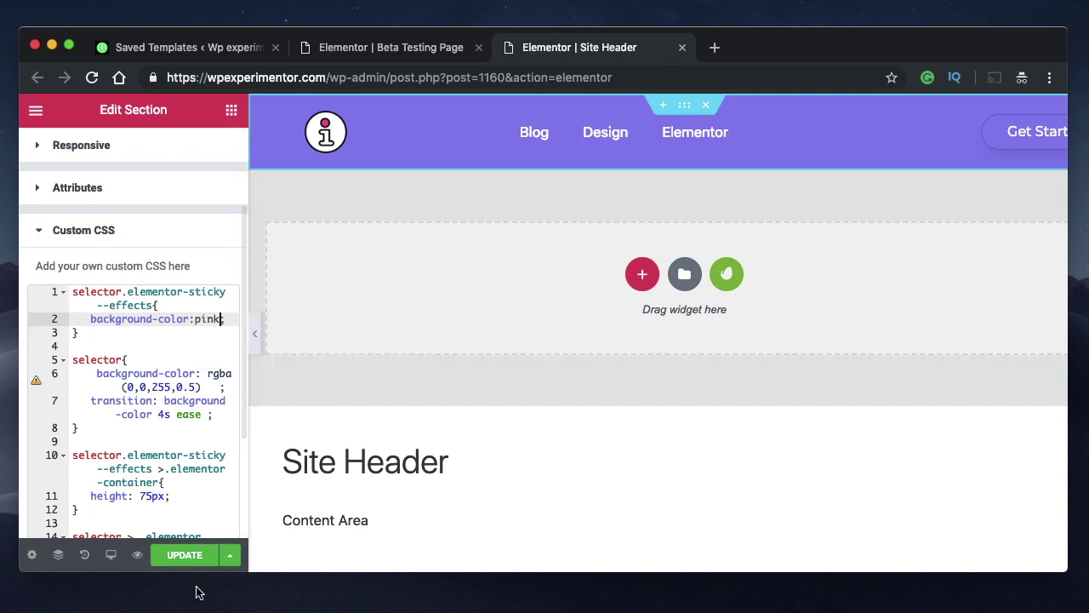
Step: Examine the CSS rule for the sticky container's height and preview the shrinking header on the page
scroll(182, 394, "down", 2)
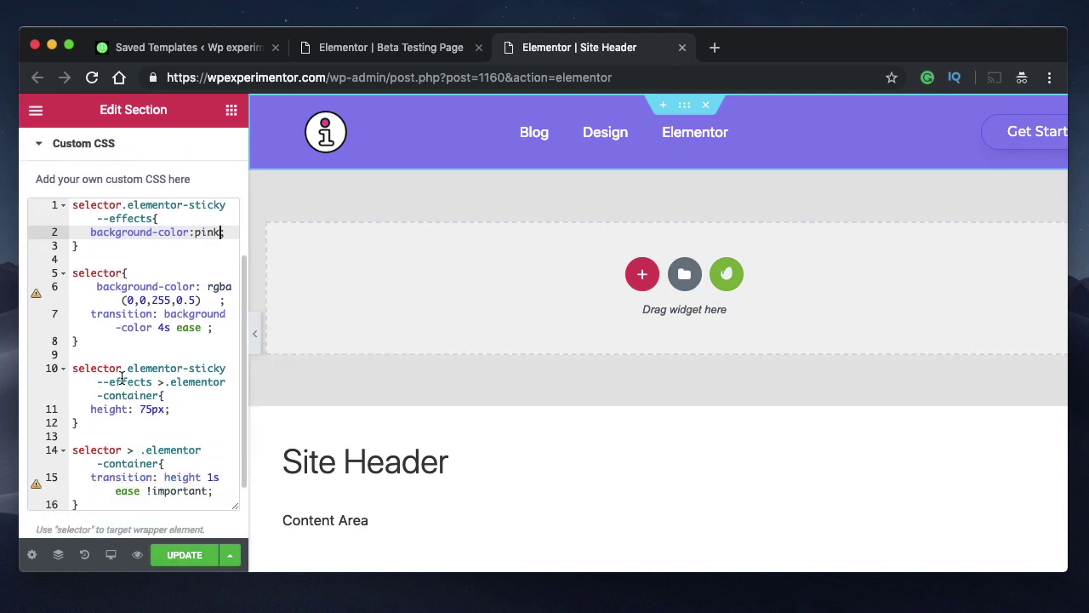
triple_click(122, 377)
triple_click(120, 392)
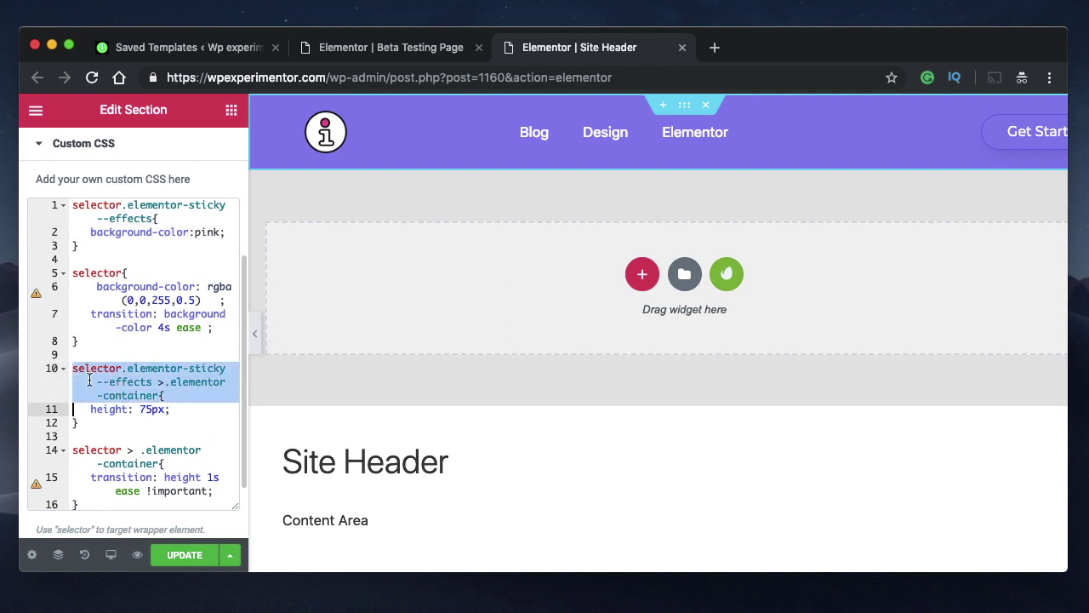
double_click(147, 411)
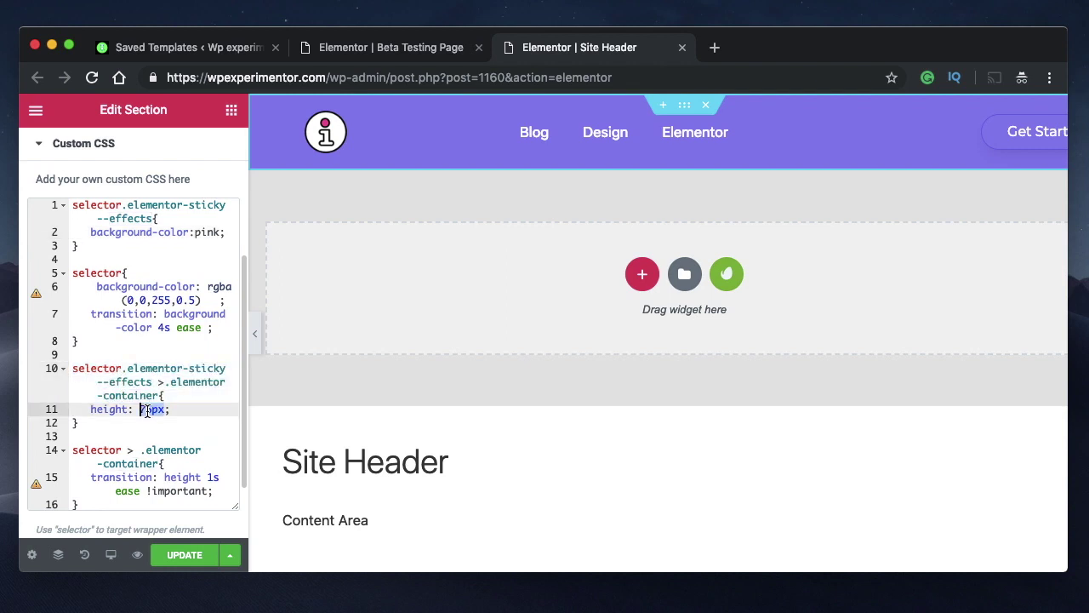
scroll(141, 413, "down", 1)
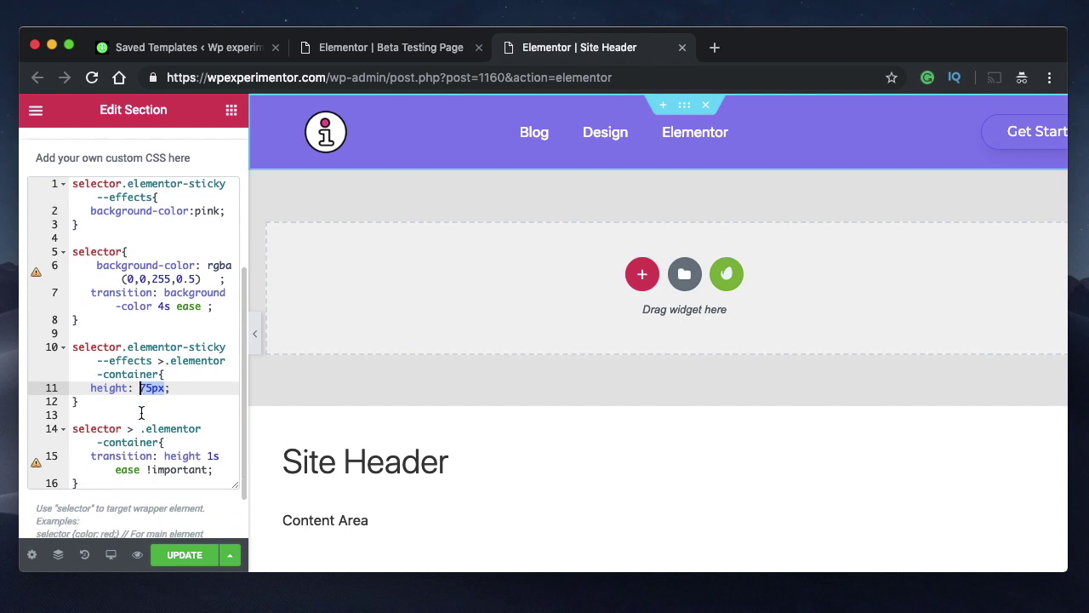
triple_click(160, 360)
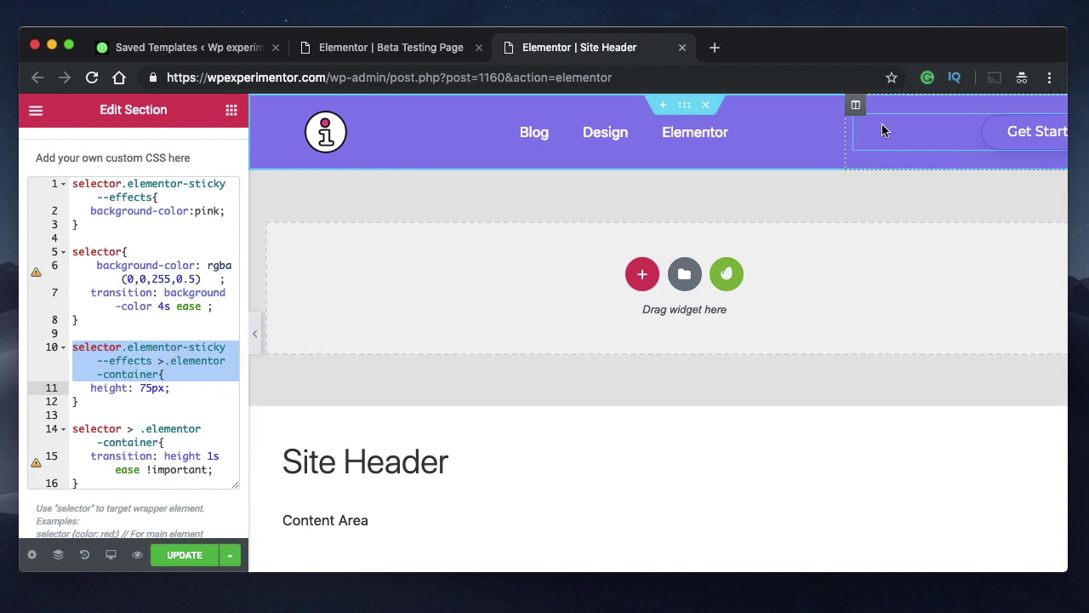
scroll(772, 220, "down", 5)
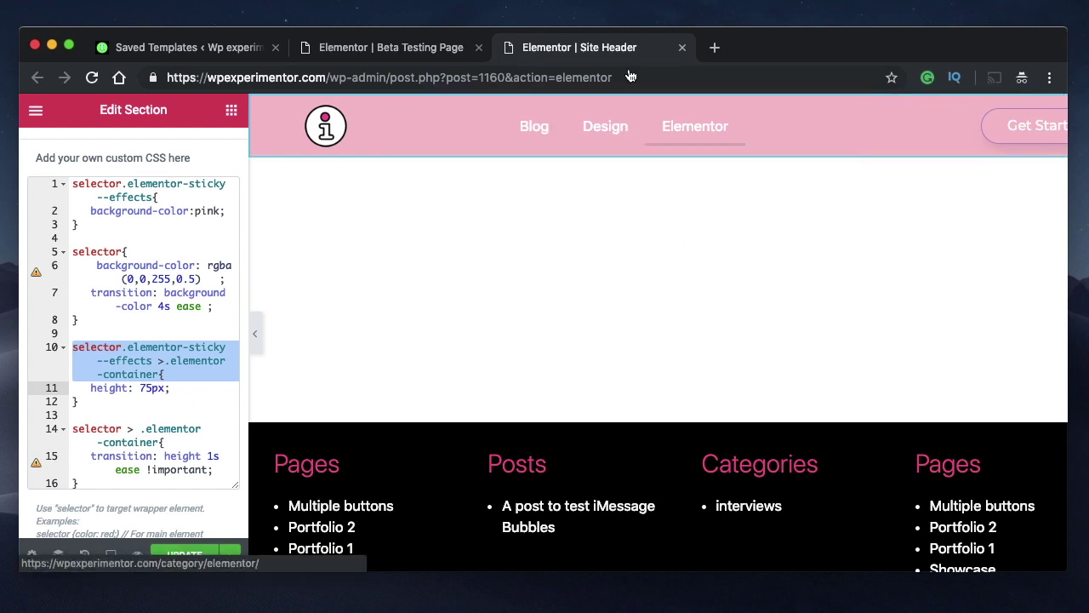
Step: Examine the child combinator, the container class and the height declaration in the sticky container's CSS rule
left_click(164, 363)
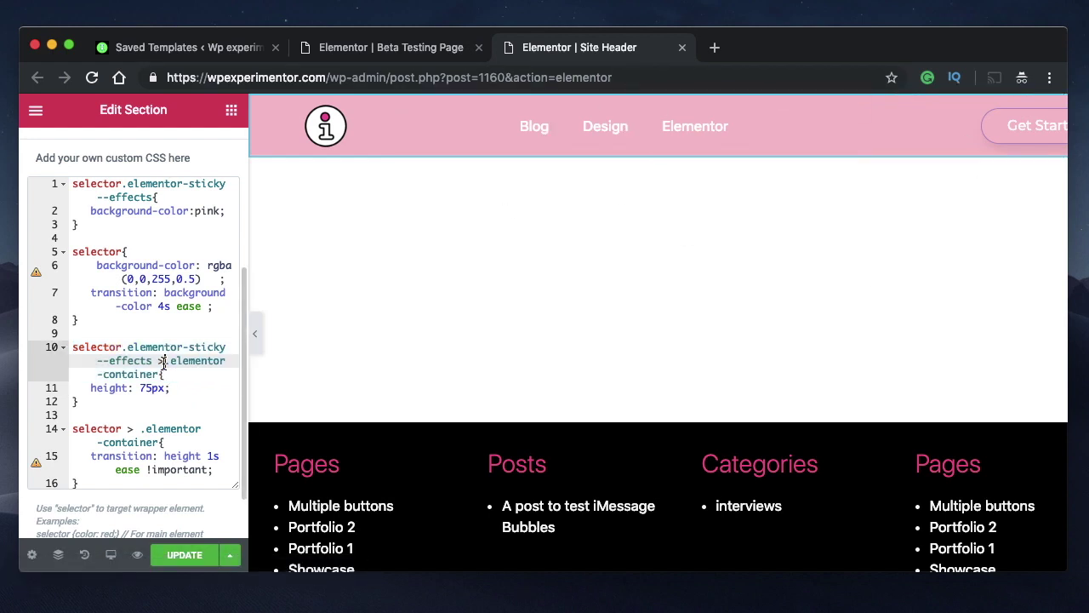
mouse_move(162, 364)
left_mouse_down()
mouse_move(155, 387)
mouse_move(166, 363)
left_mouse_up()
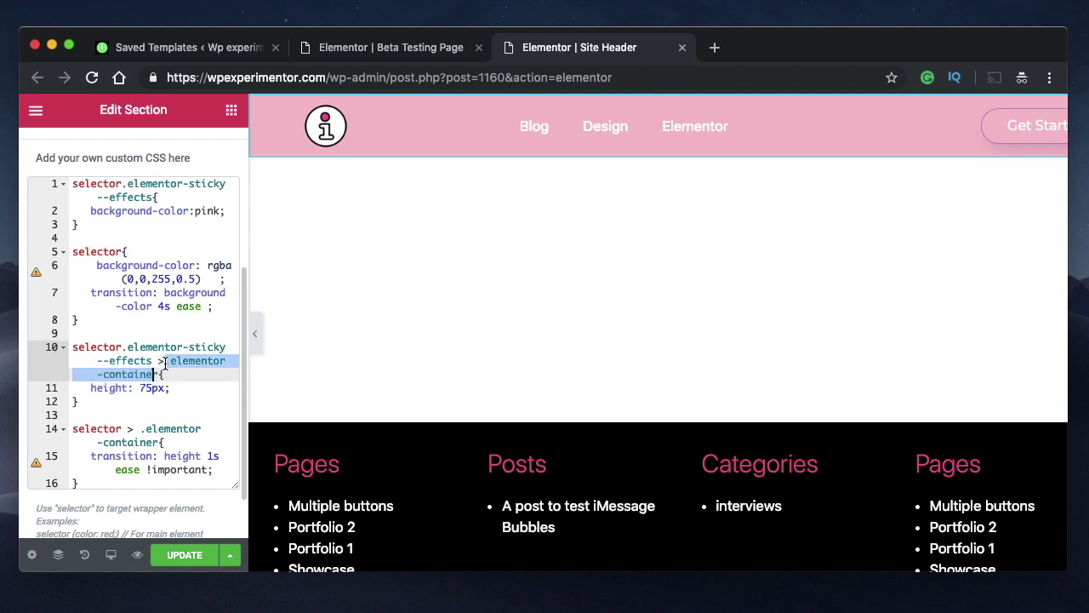
left_click(164, 362)
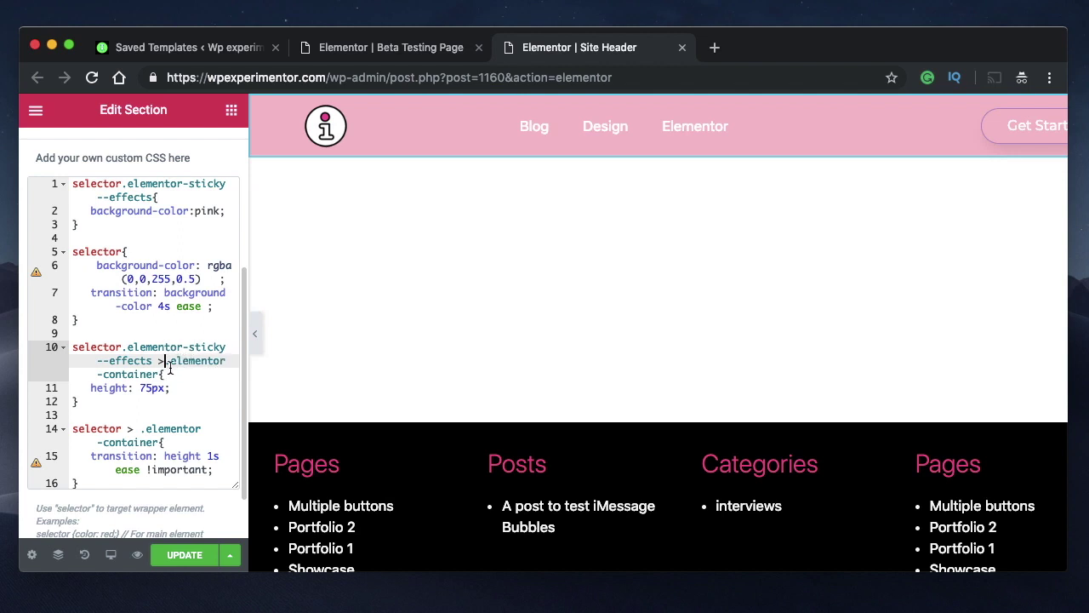
triple_click(156, 388)
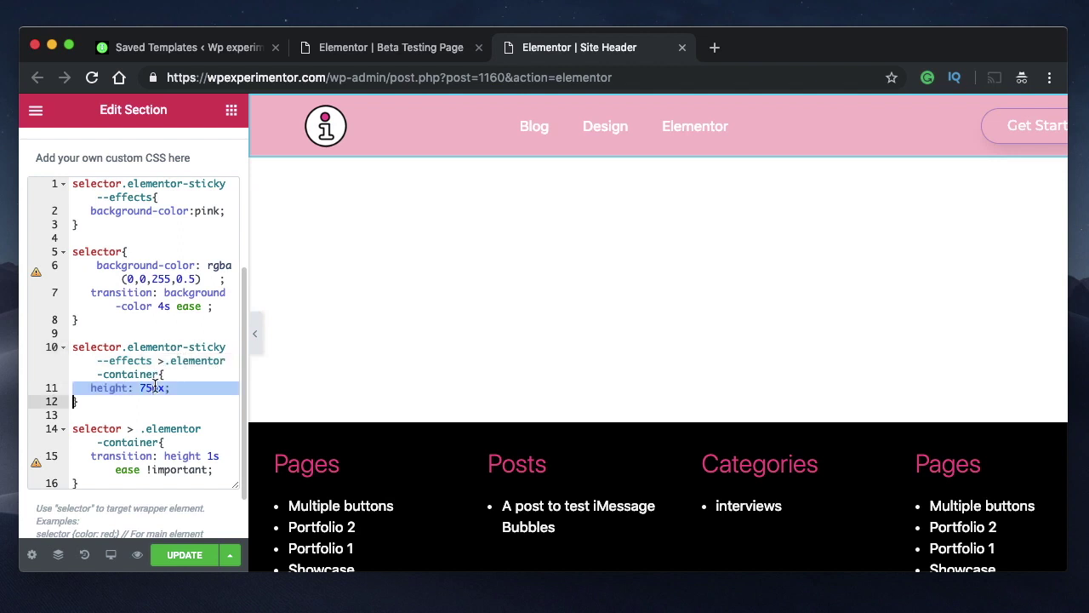
Step: Compare the header's initial height with its sticky height by previewing the page, with reference to the 75px declaration
scroll(583, 219, "up", 5)
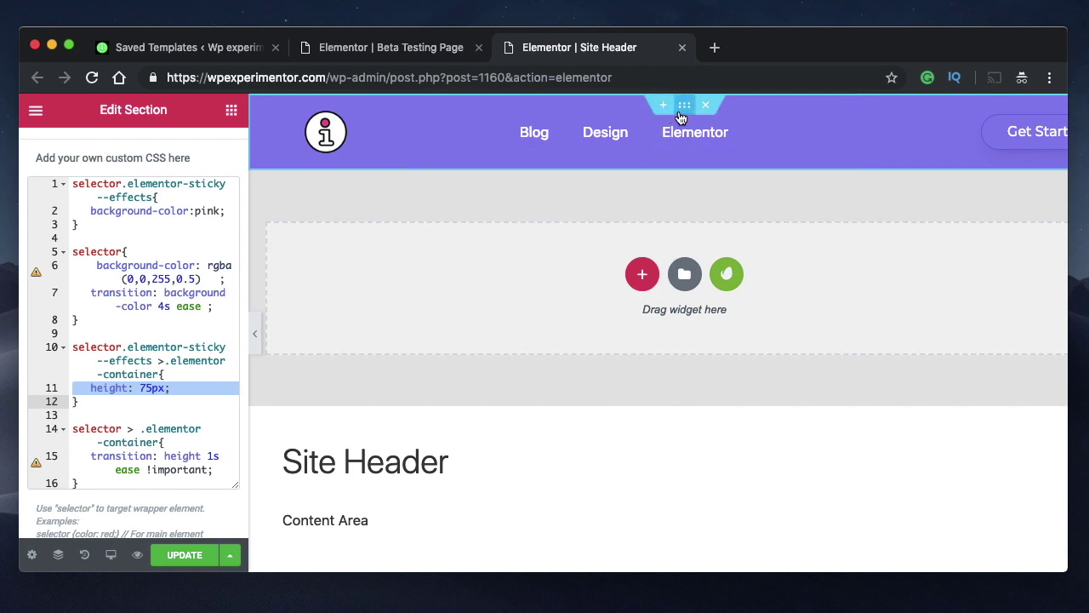
left_click(172, 398)
left_click(145, 387)
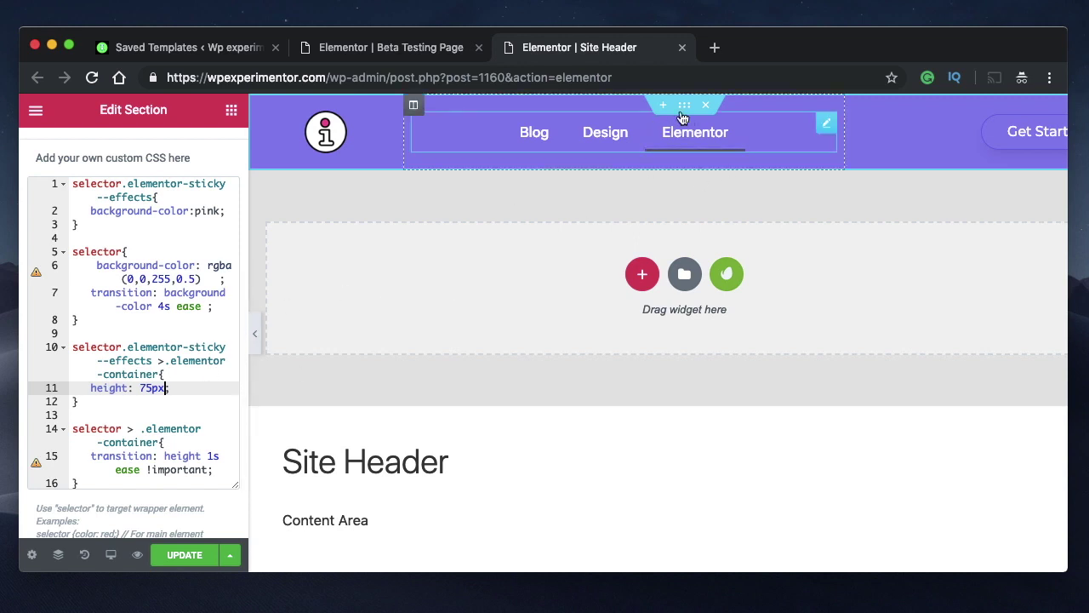
scroll(641, 257, "down", 2)
scroll(642, 257, "down", 5)
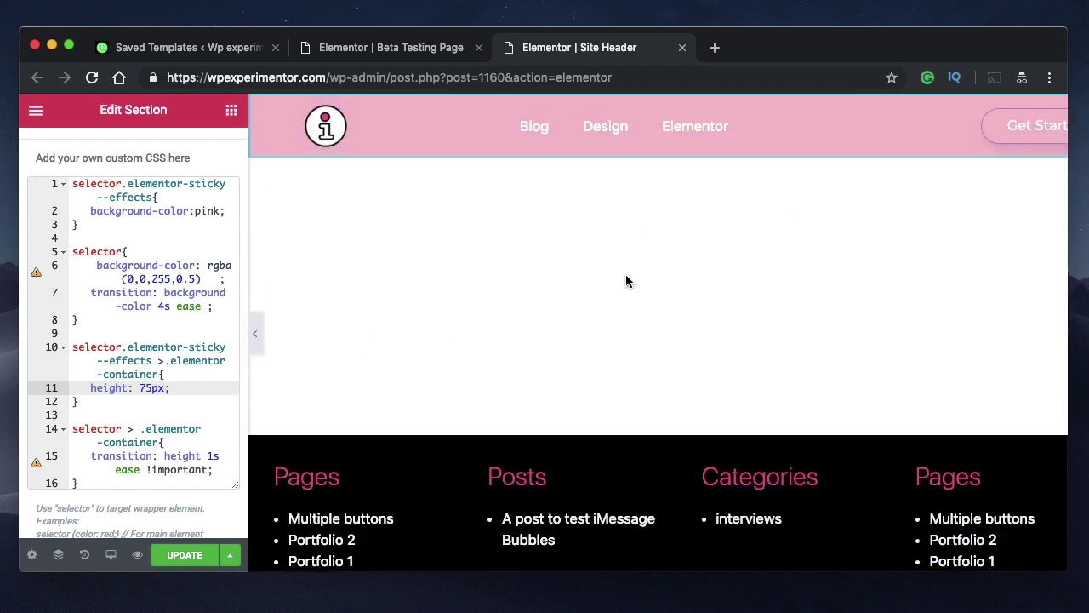
scroll(625, 276, "up", 5)
scroll(182, 400, "down", 2)
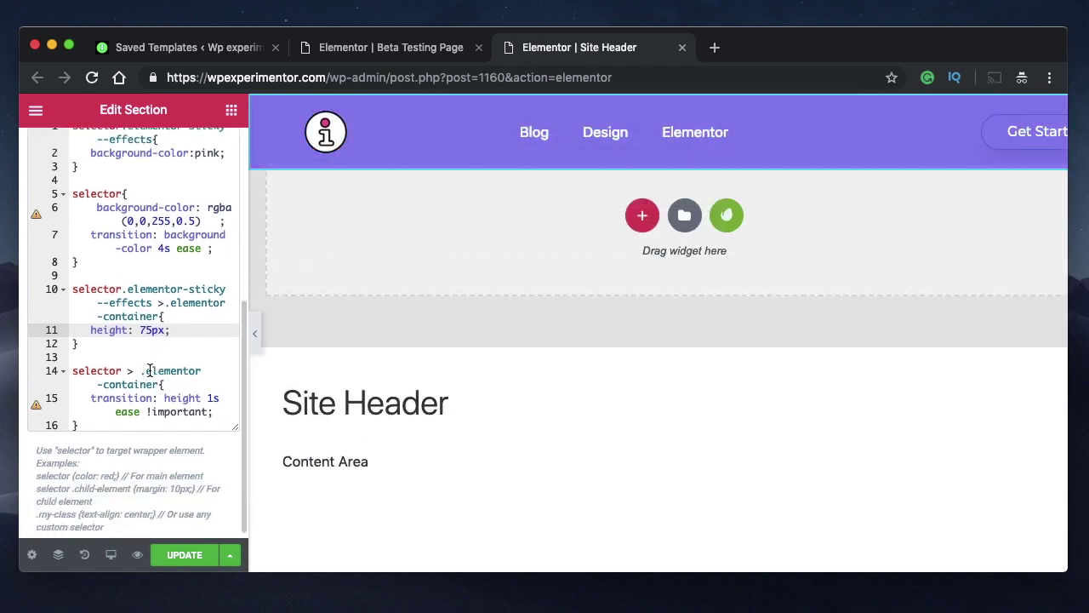
Step: Examine the last CSS rule's selector, container class and height transition declaration
double_click(89, 371)
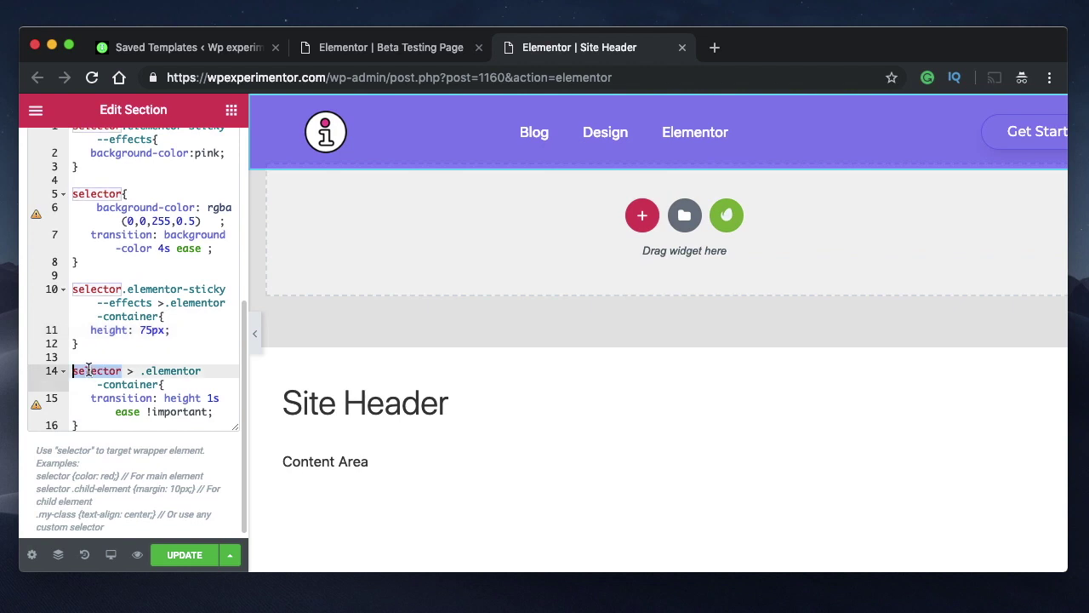
double_click(193, 371)
double_click(125, 385)
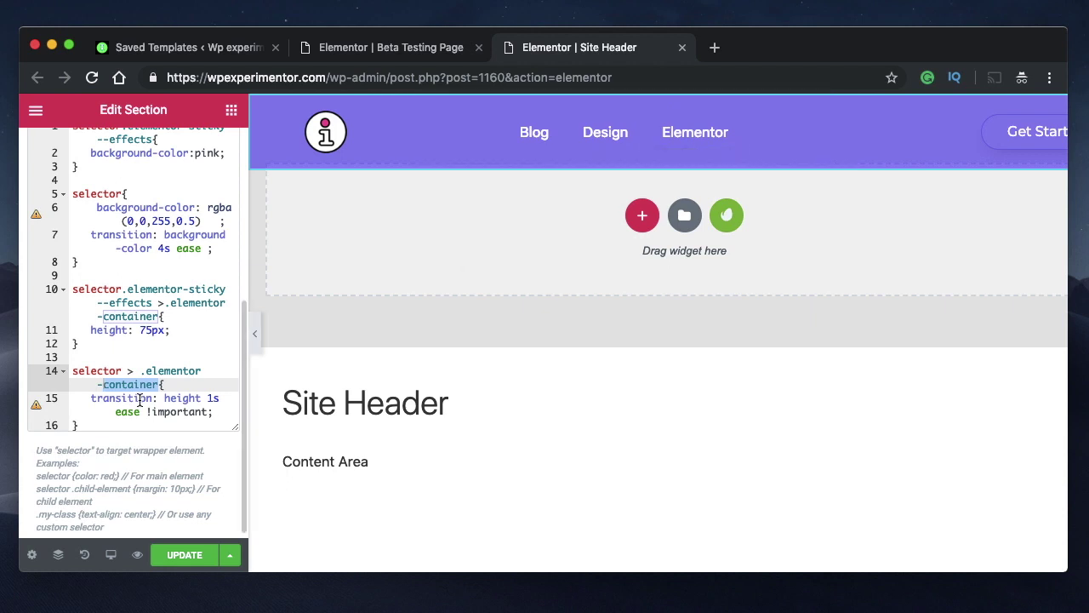
double_click(114, 397)
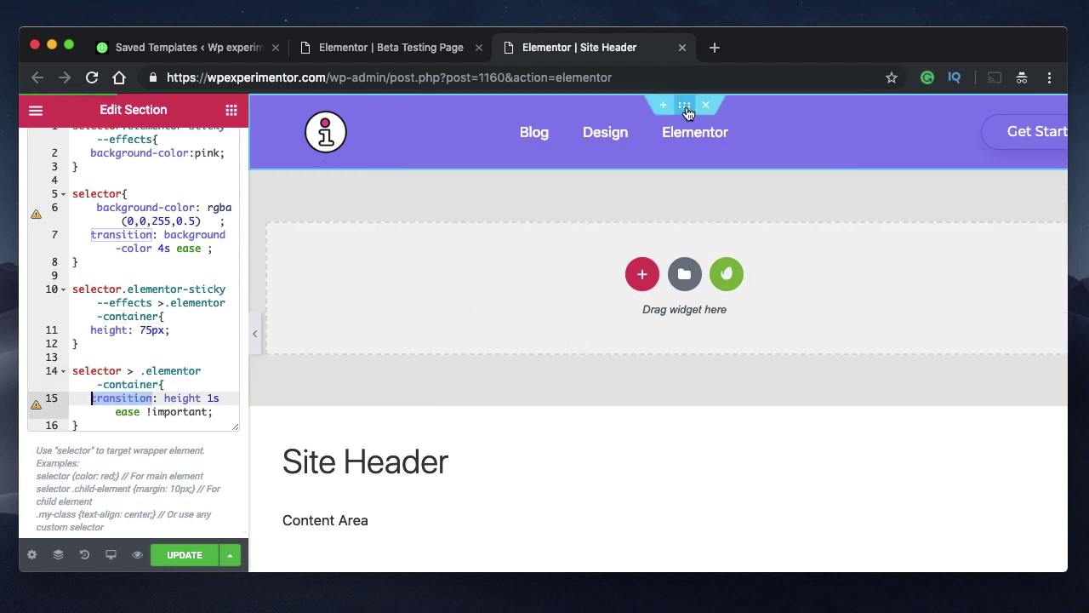
left_click(213, 399)
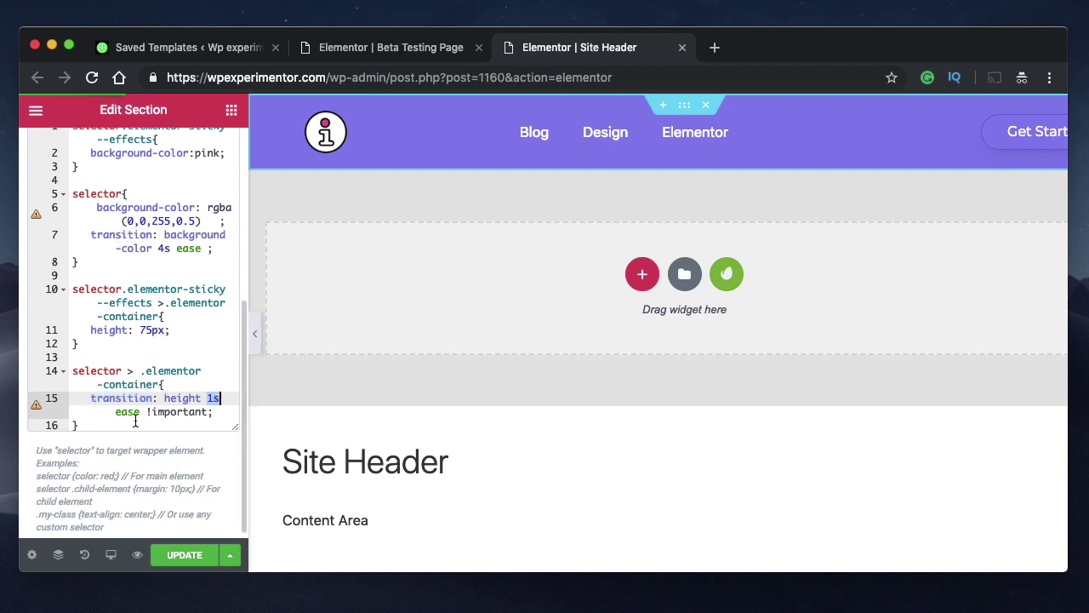
triple_click(174, 406)
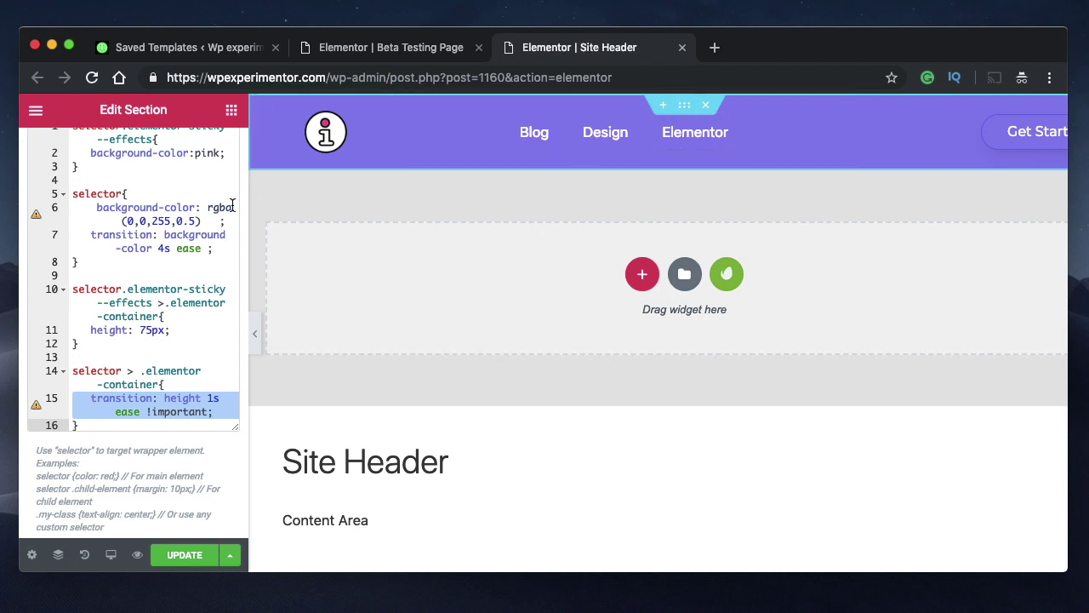
Step: Review the first two CSS rules that control the header's background color, including the pink value
scroll(173, 220, "up", 2)
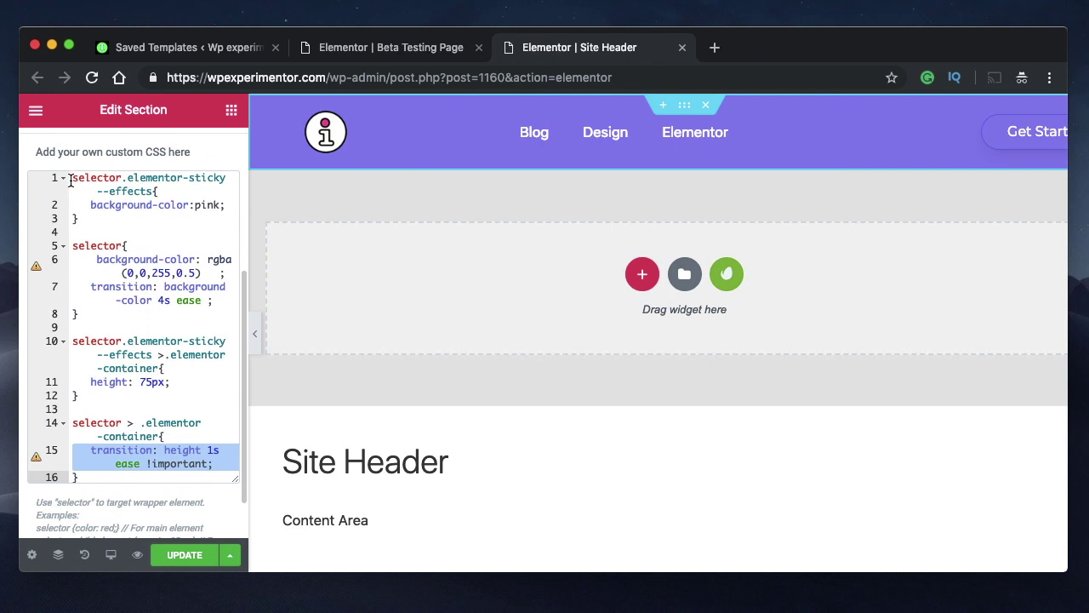
left_click_drag(71, 181, 87, 307)
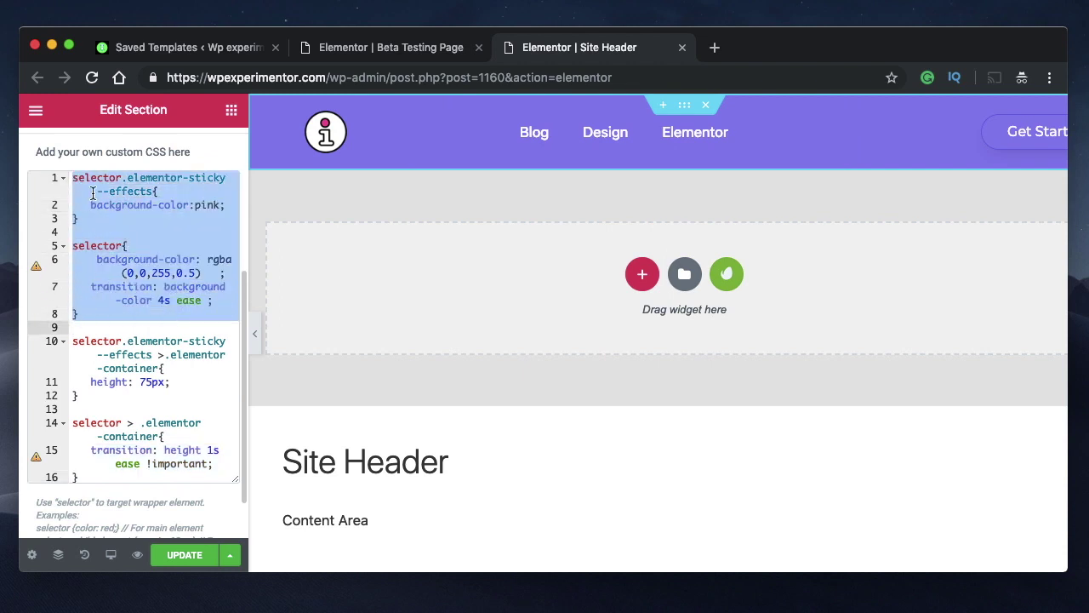
double_click(168, 205)
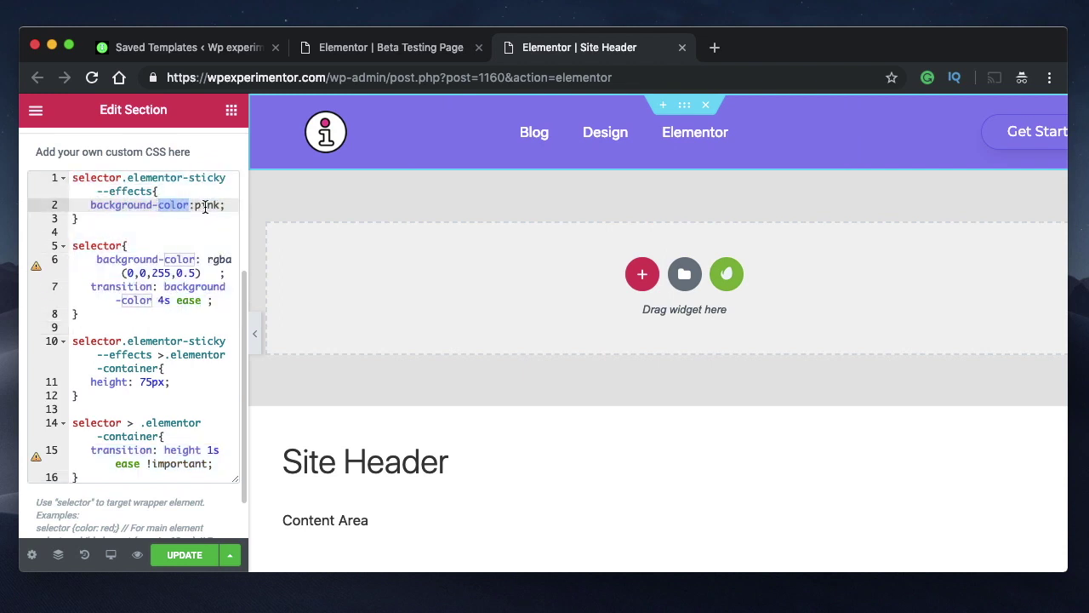
double_click(205, 208)
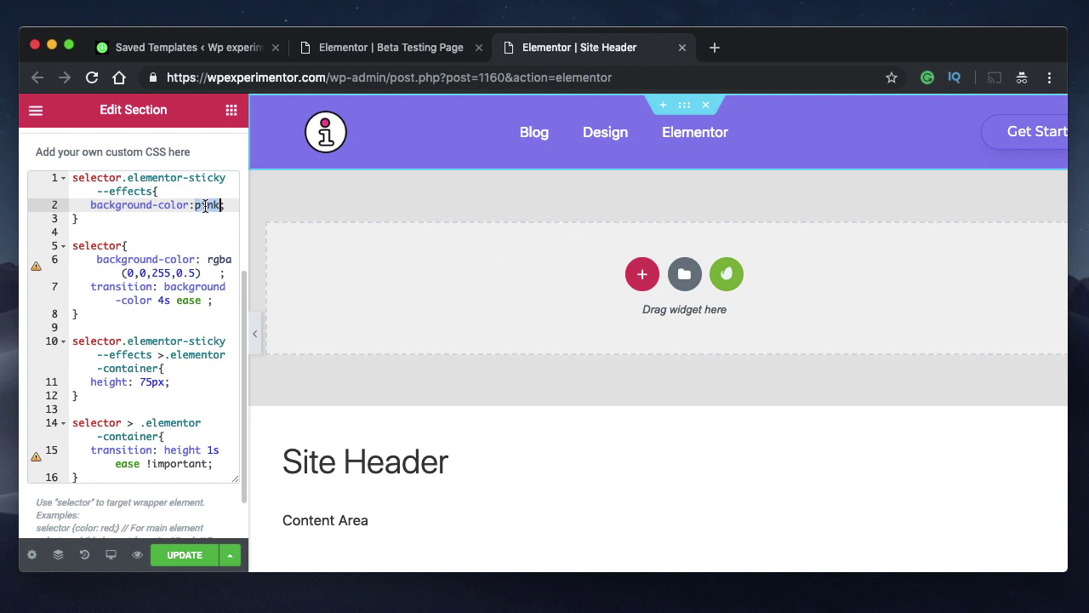
scroll(78, 390, "down", 2)
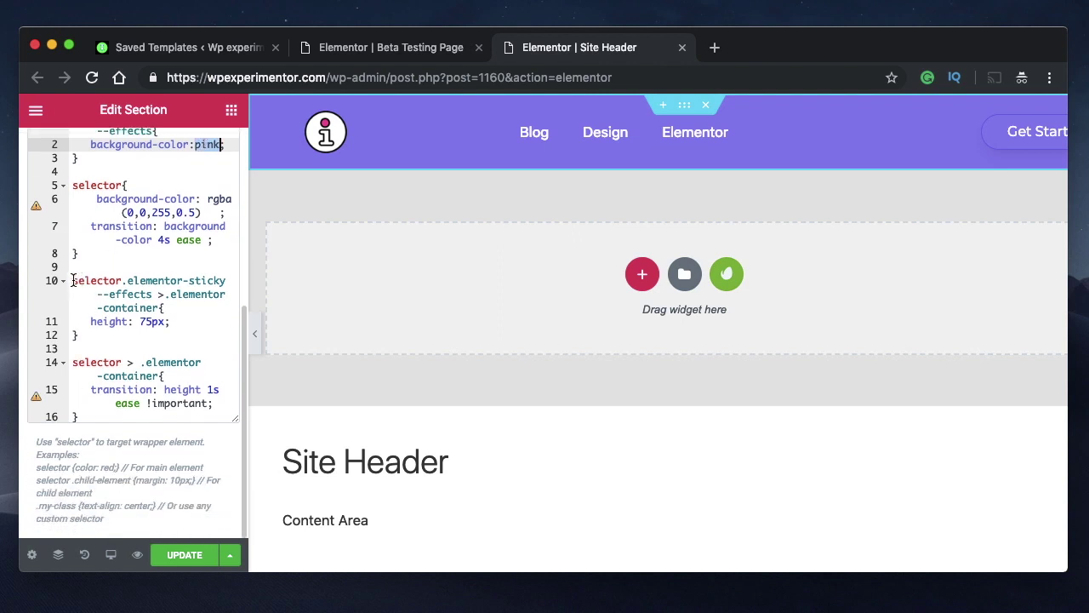
Step: Review the two container rules that control the header's height and preview the header shrinking on the page
left_click_drag(72, 280, 96, 414)
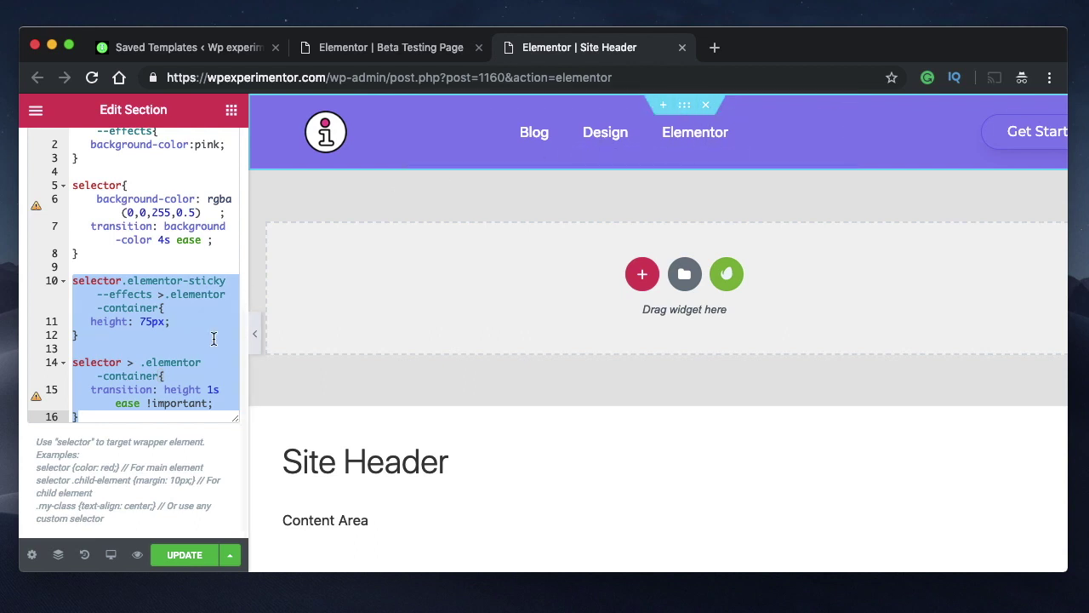
left_click(170, 329)
left_click(144, 321)
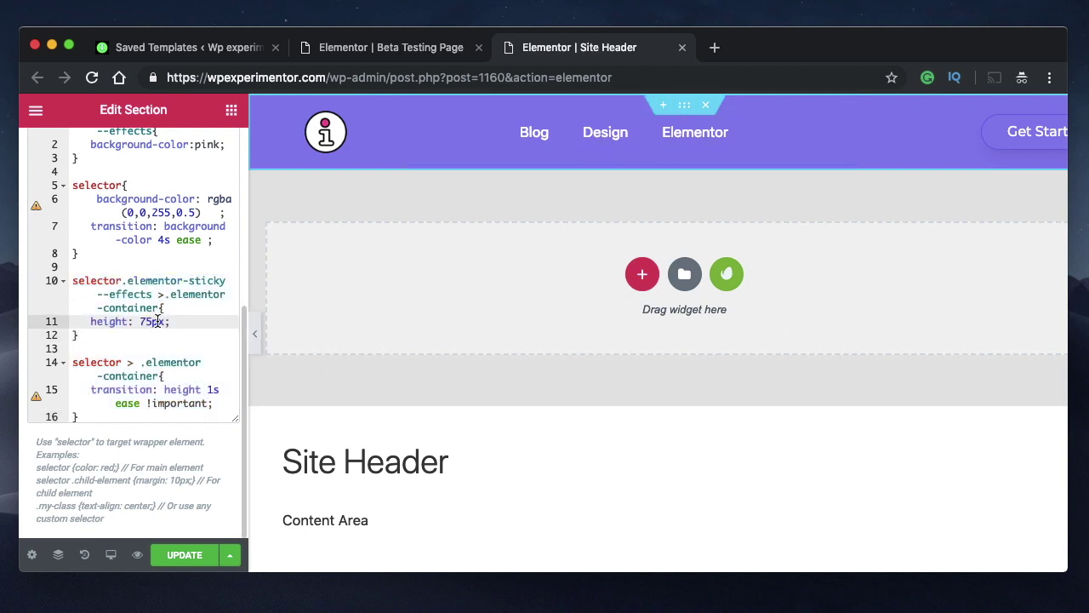
scroll(728, 181, "down", 4)
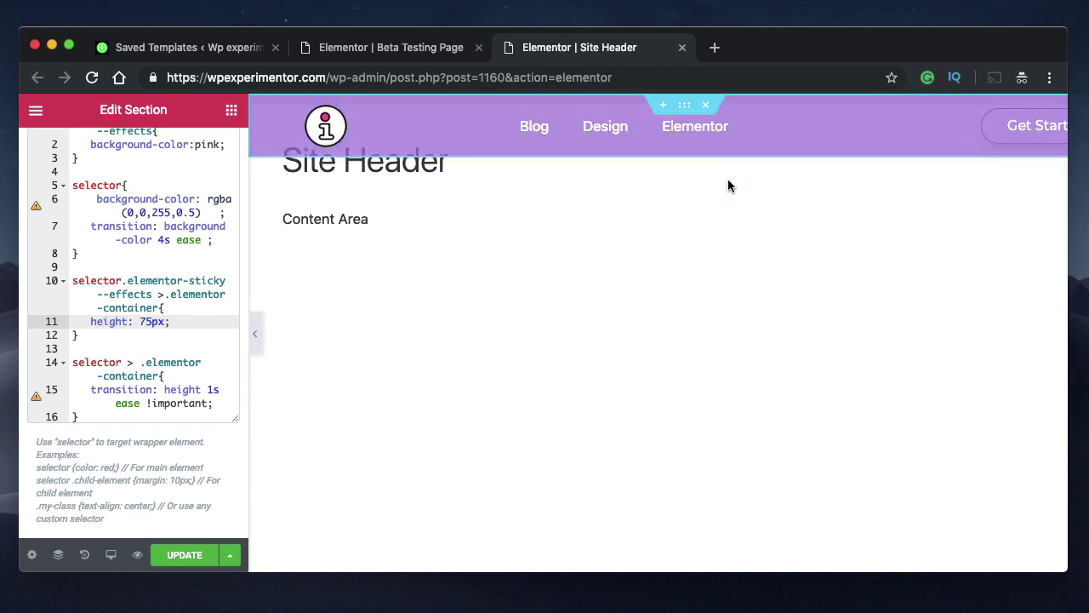
scroll(581, 243, "up", 4)
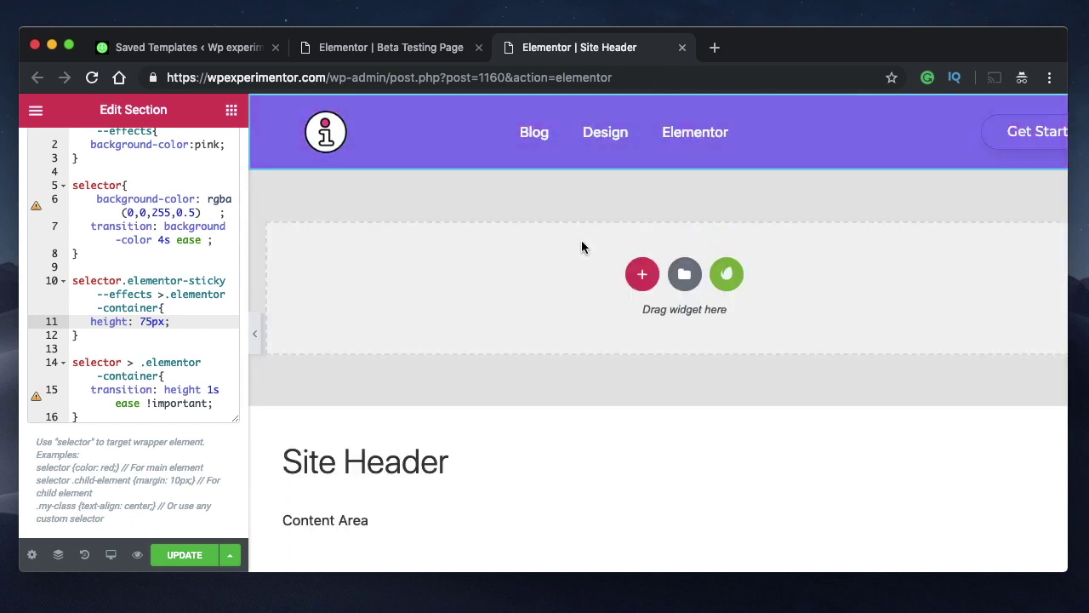
Step: Examine the sticky height value and the first sticky-effects rule, and preview the header's color and size change
left_click(142, 393)
double_click(148, 323)
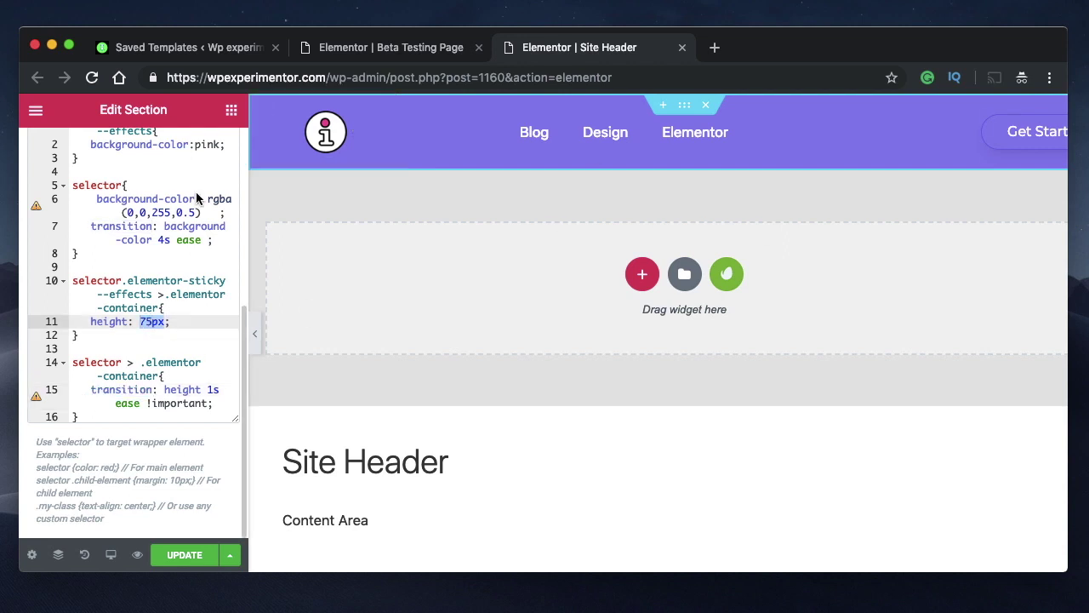
key("super+a")
left_click(74, 204, "shift")
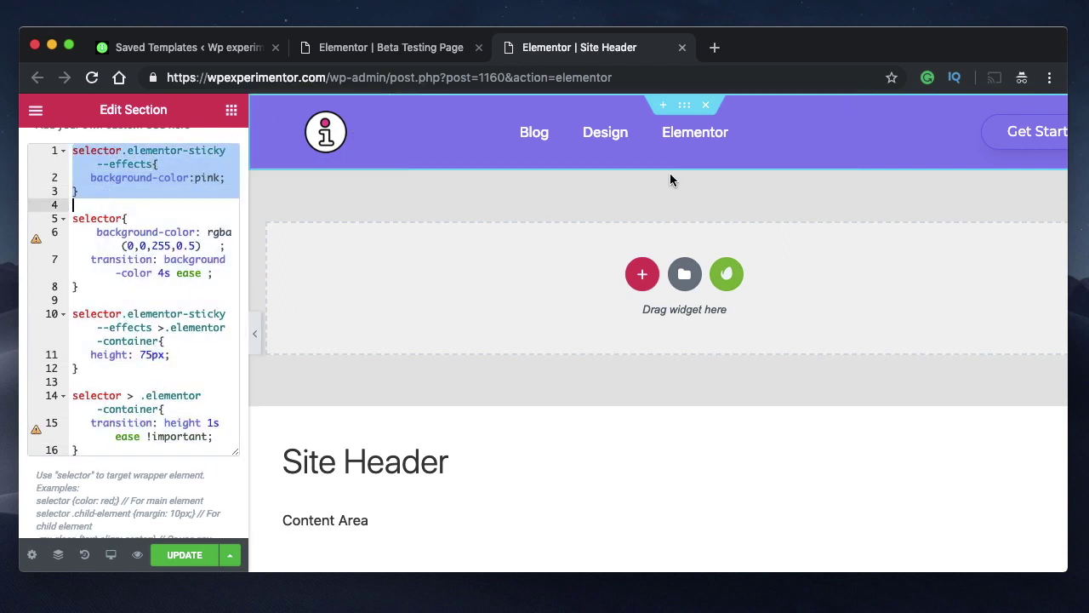
scroll(659, 198, "down", 3)
scroll(749, 200, "down", 3)
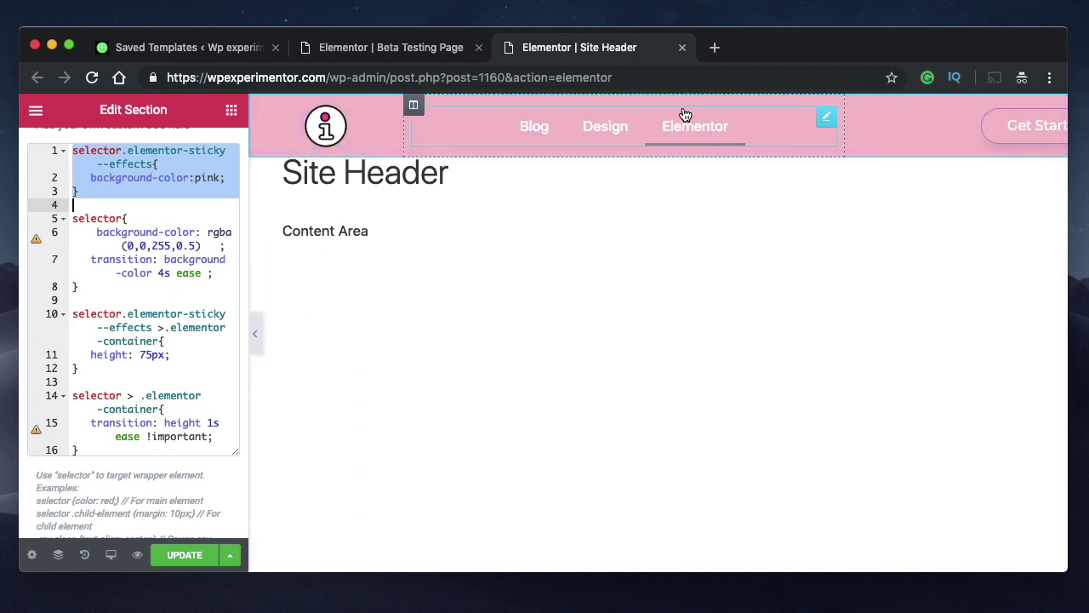
scroll(656, 223, "up", 5)
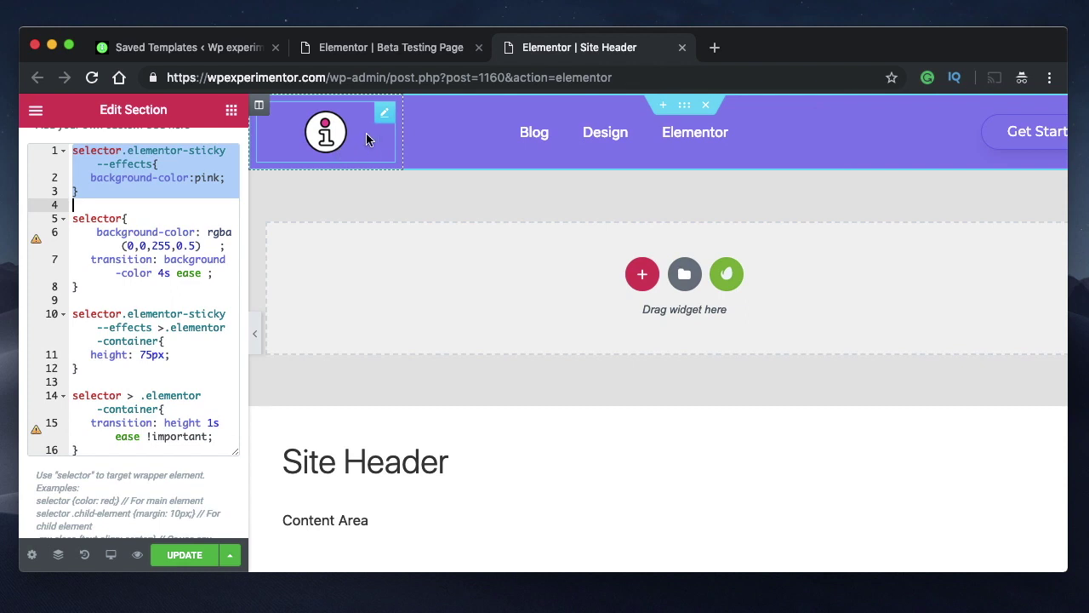
Step: Collapse the header section's custom CSS and open the motion effects settings of the header's logo image
scroll(181, 242, "up", 4)
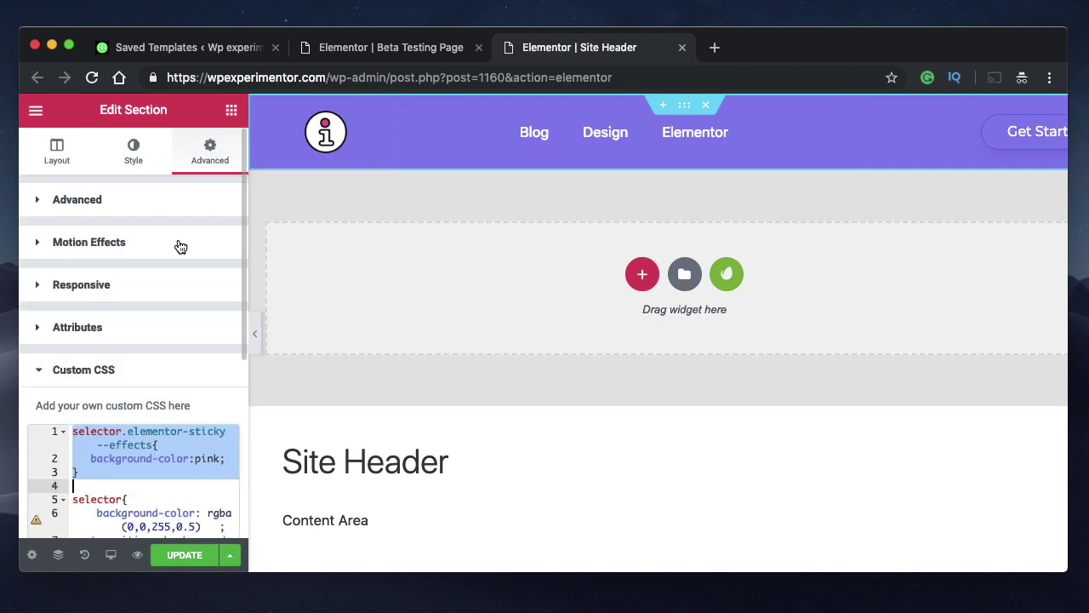
left_click(141, 375)
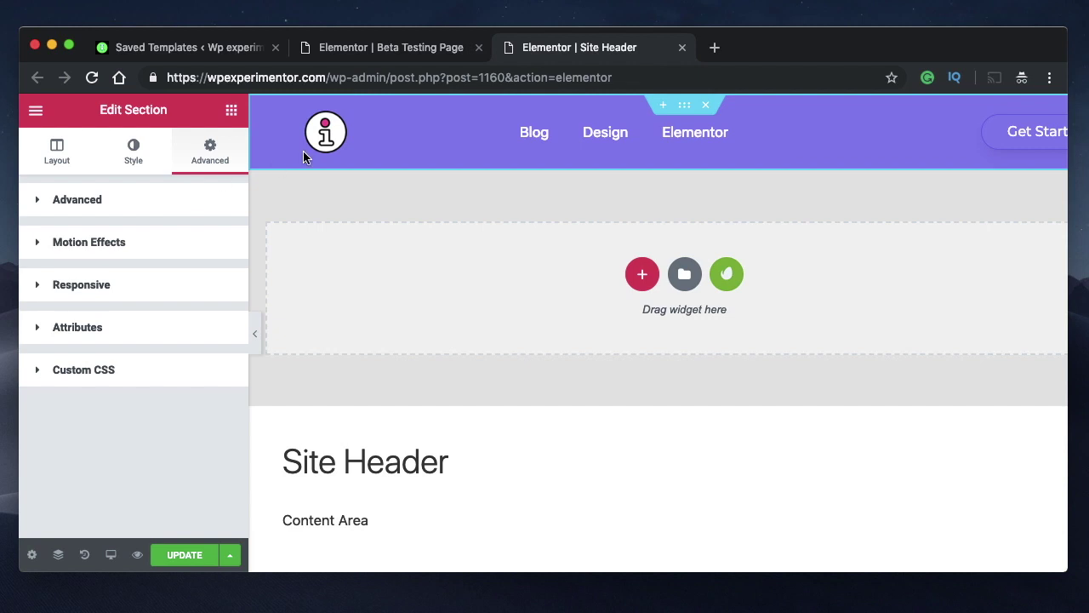
left_click(346, 133)
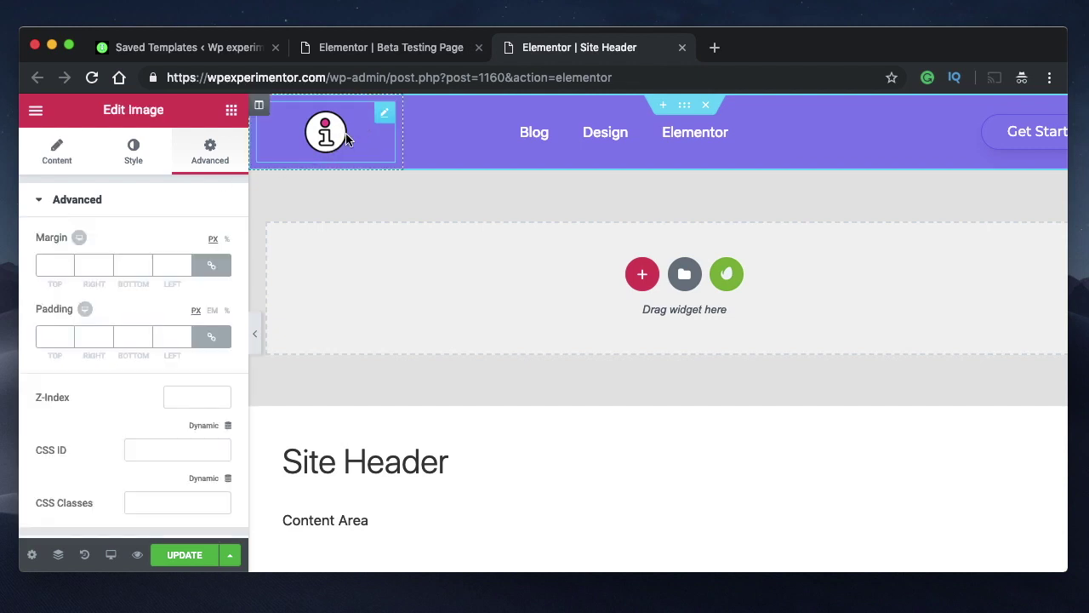
scroll(123, 264, "down", 5)
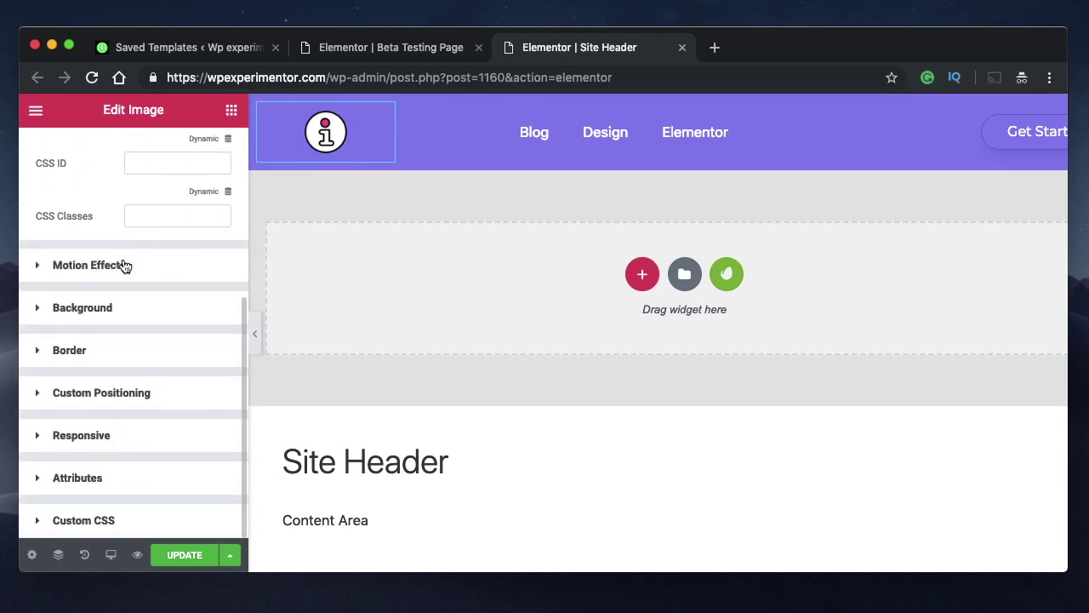
left_click(92, 264)
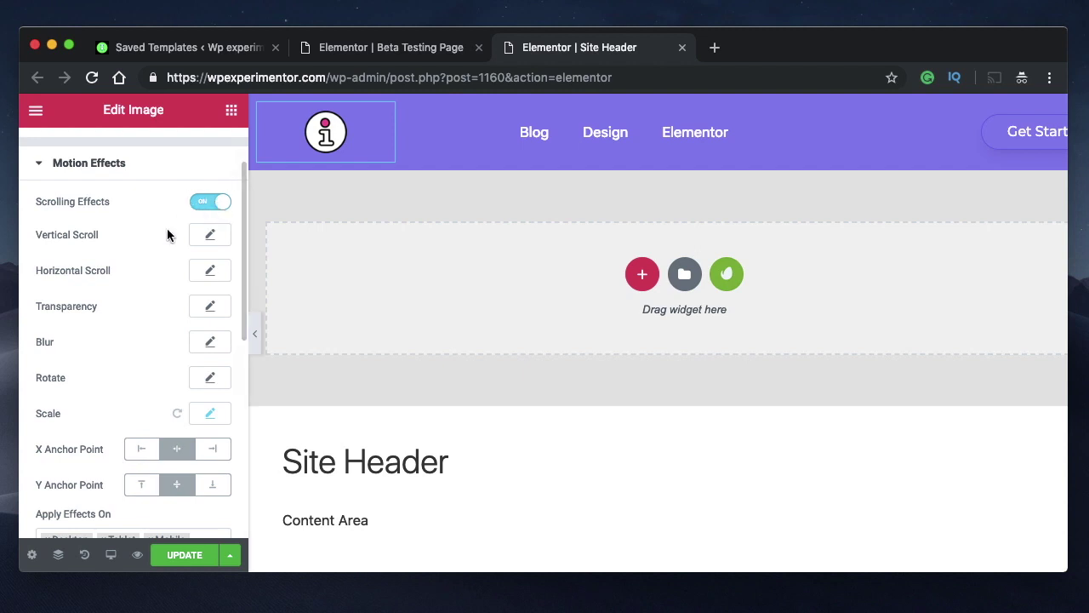
scroll(157, 268, "down", 2)
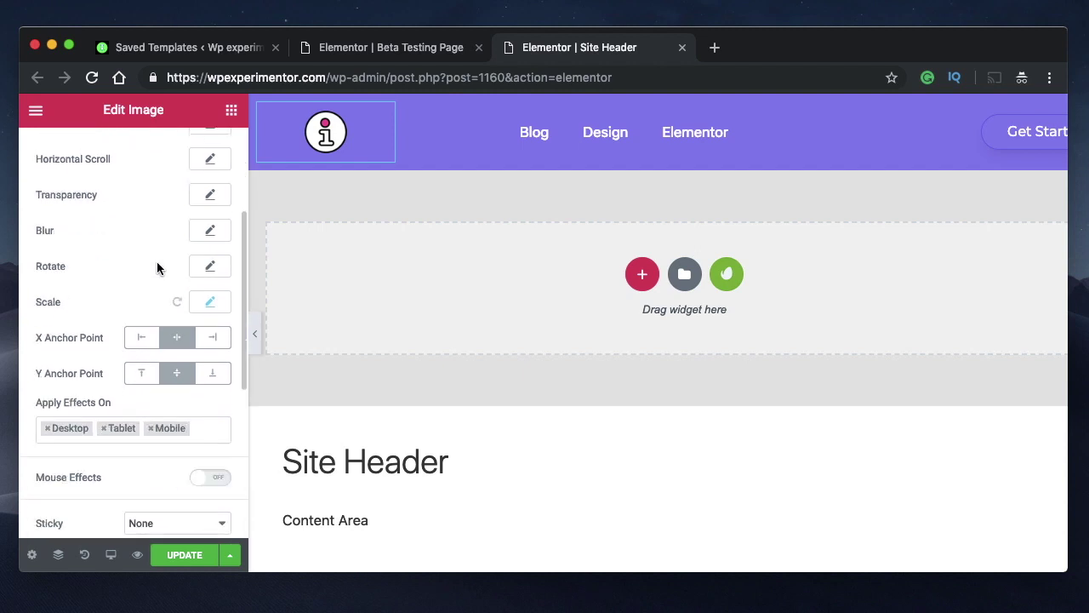
Step: Set the lower viewport limit of the logo's Scale scrolling effect to 59%
left_click(208, 303)
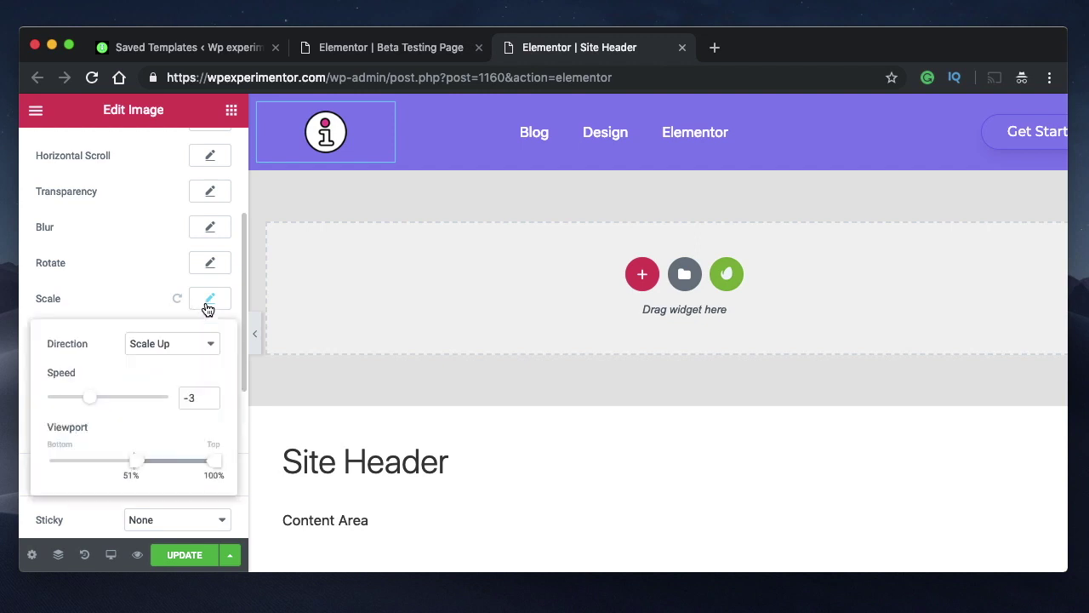
left_click(206, 303)
left_click(207, 303)
scroll(421, 219, "down", 3)
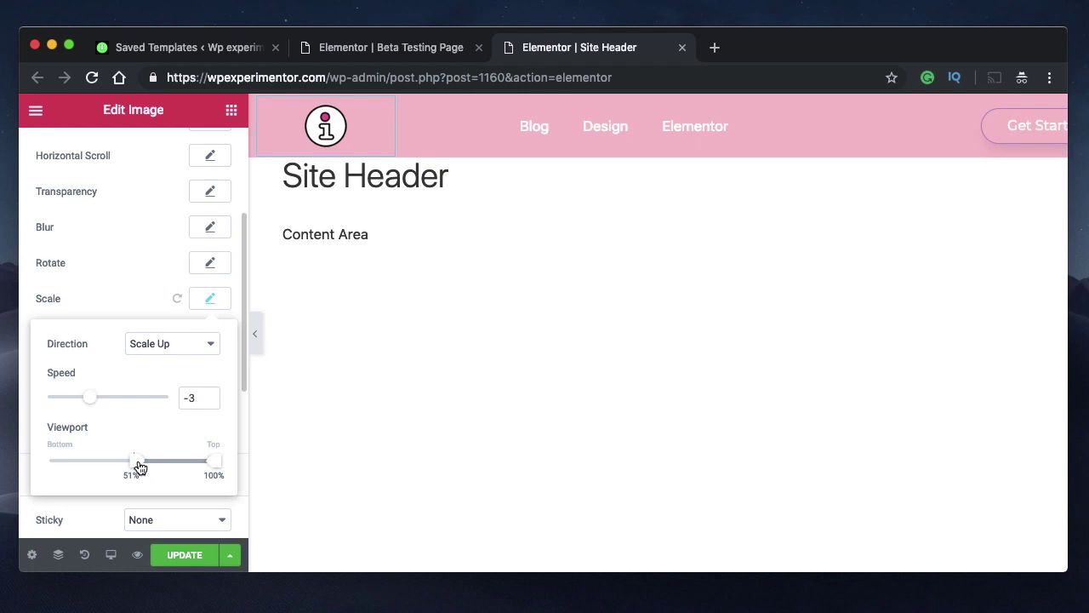
mouse_move(140, 466)
left_mouse_down()
mouse_move(105, 466)
mouse_move(154, 466)
left_mouse_up()
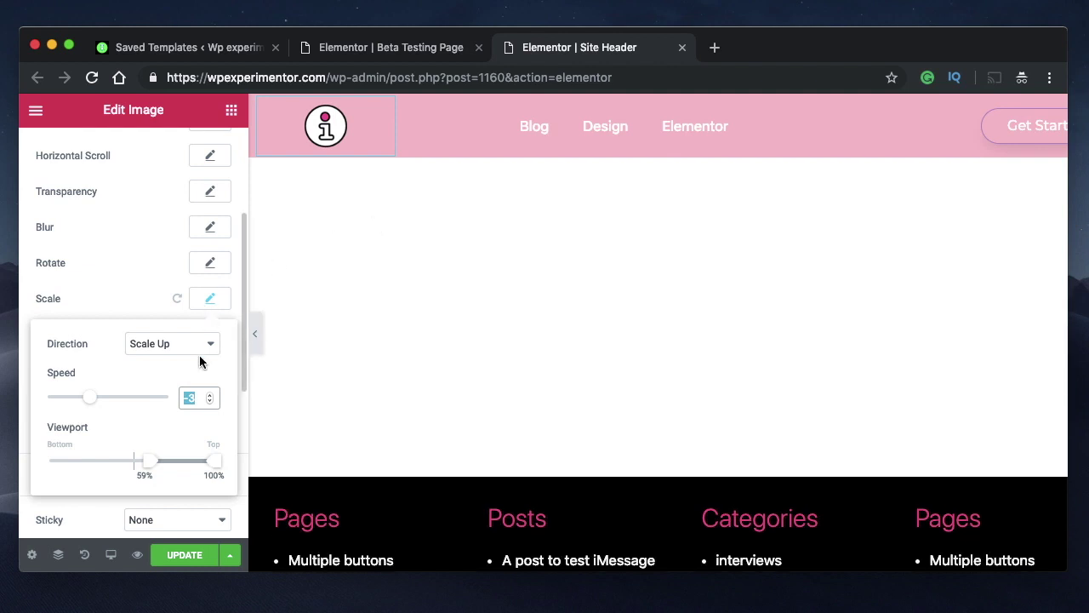
Step: Review the direction and speed options of the logo's Scale effect, keep Scale Up as the direction, and close the effect's settings
left_click(200, 354)
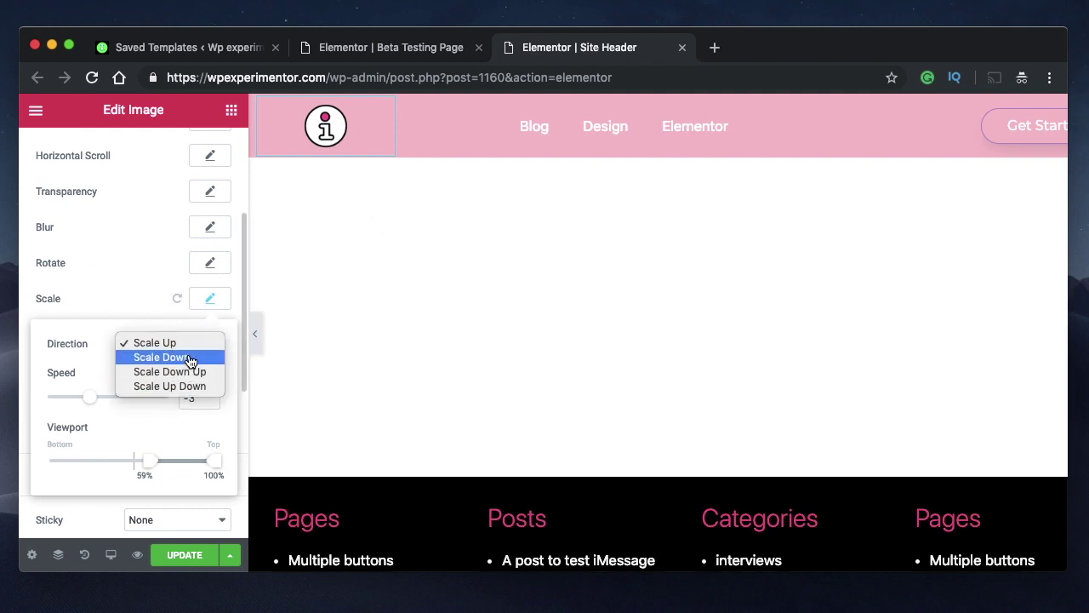
left_click(195, 344)
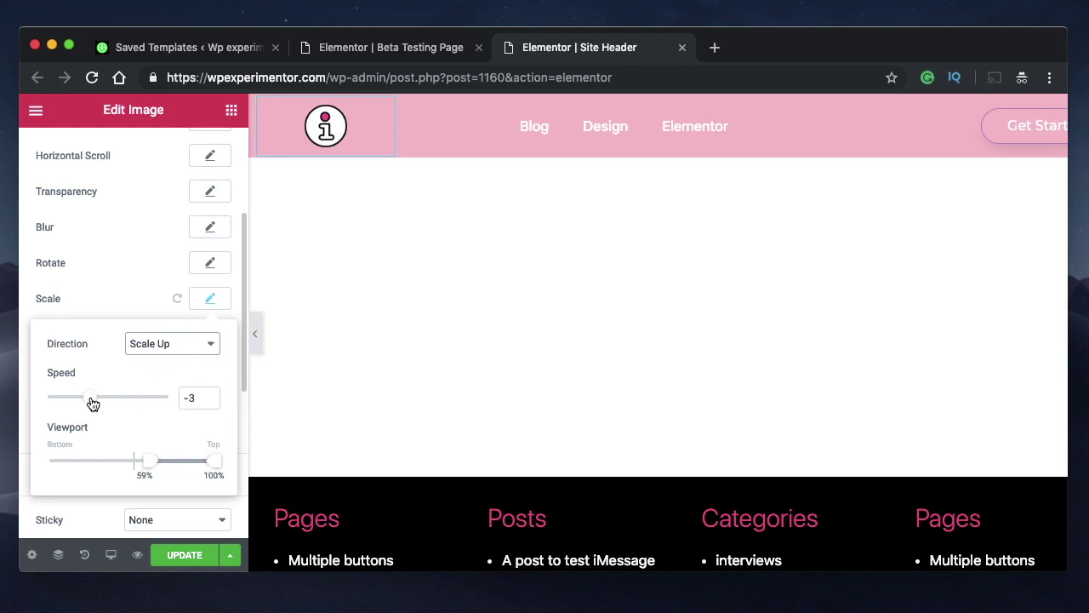
left_click_drag(93, 403, 90, 403)
left_click(159, 285)
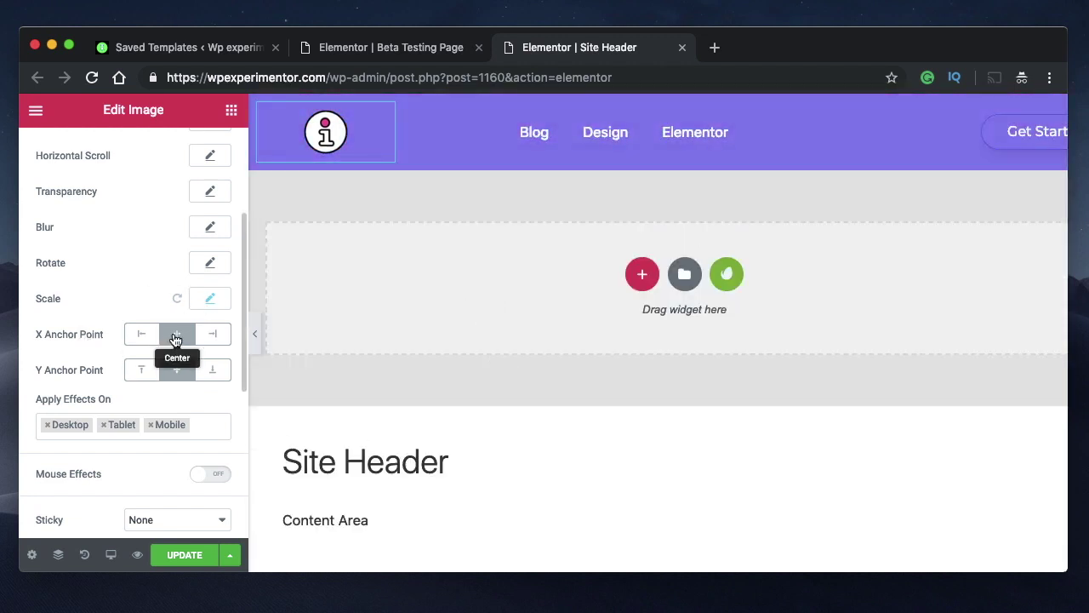
Step: Try the top Y anchor point for the logo's scaling on the scrolled page, and return it to Center
left_click(141, 373)
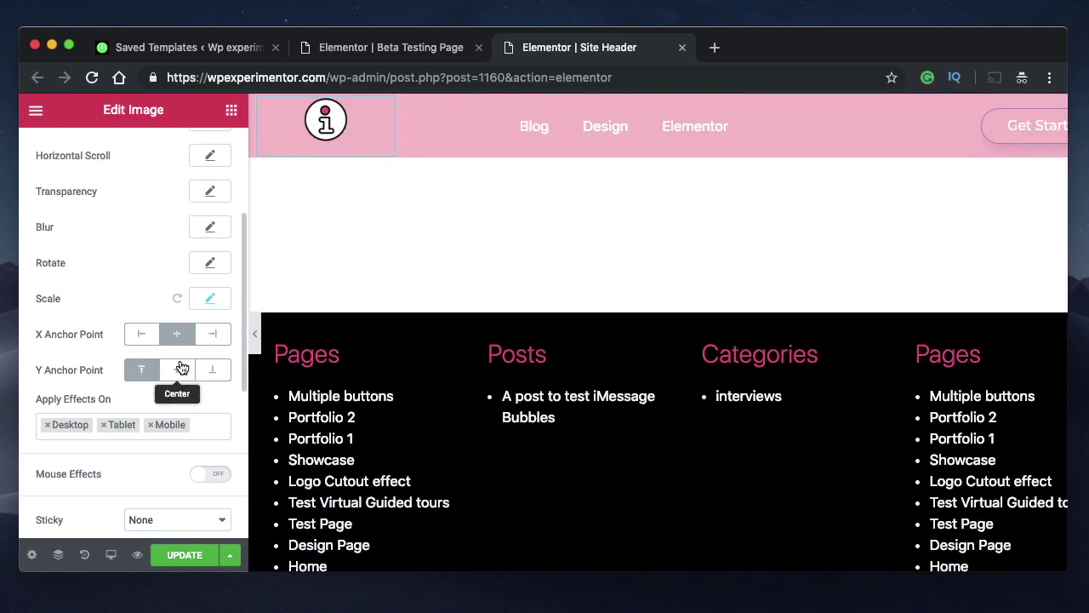
left_click(178, 368)
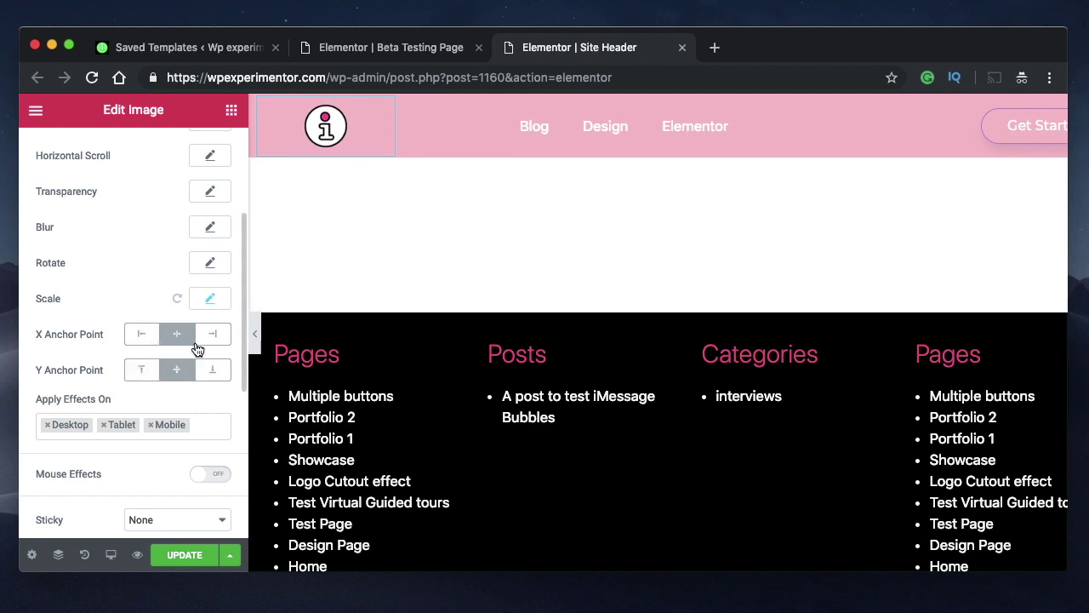
Step: Look over the logo's remaining motion effects settings and save the updated header template
scroll(158, 377, "up", 3)
scroll(136, 372, "down", 4)
scroll(162, 297, "down", 2)
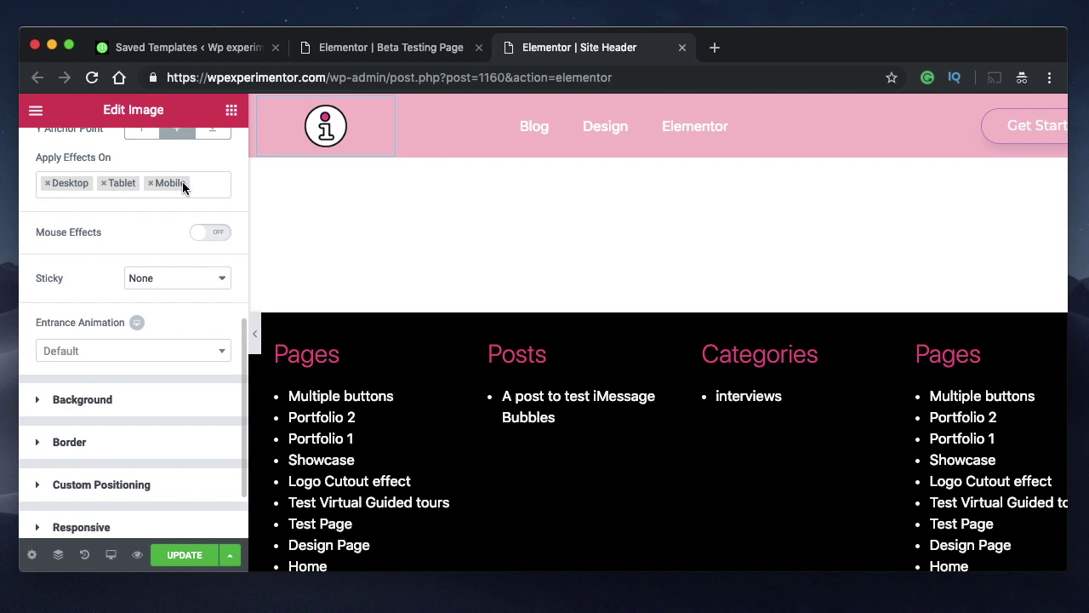
scroll(184, 248, "up", 2)
scroll(179, 259, "down", 3)
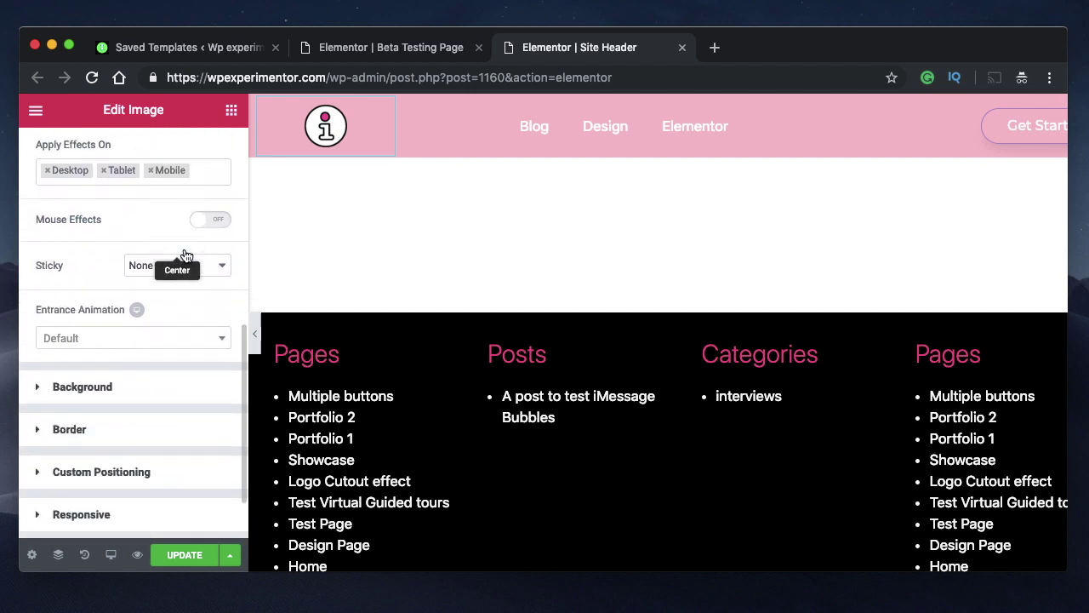
left_click(192, 554)
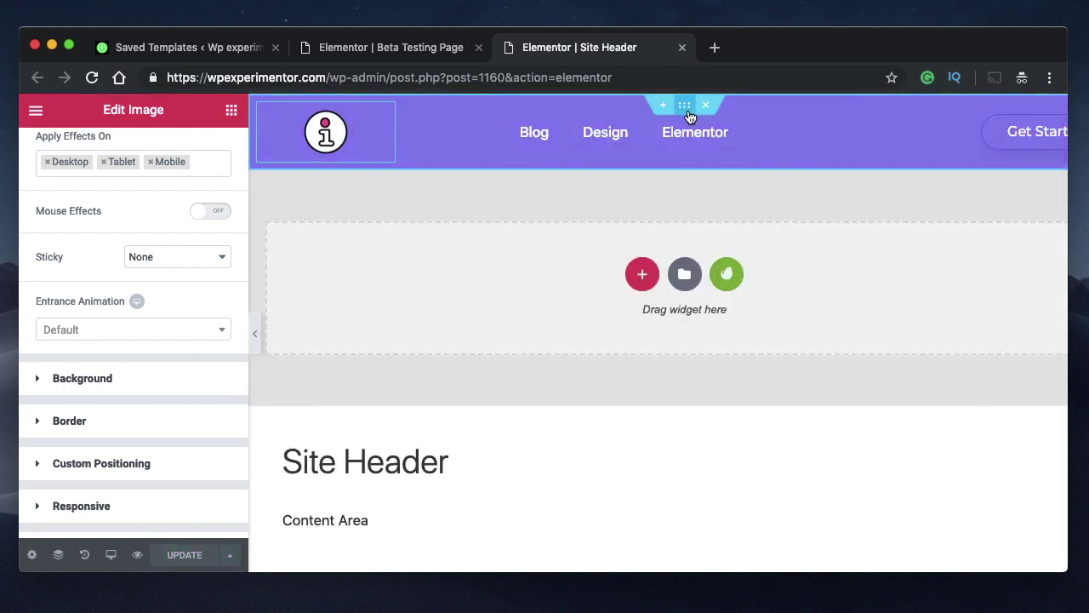
Step: Preview the header's scroll behavior with its section selected, and reopen the logo image's motion effects settings
left_click(685, 106)
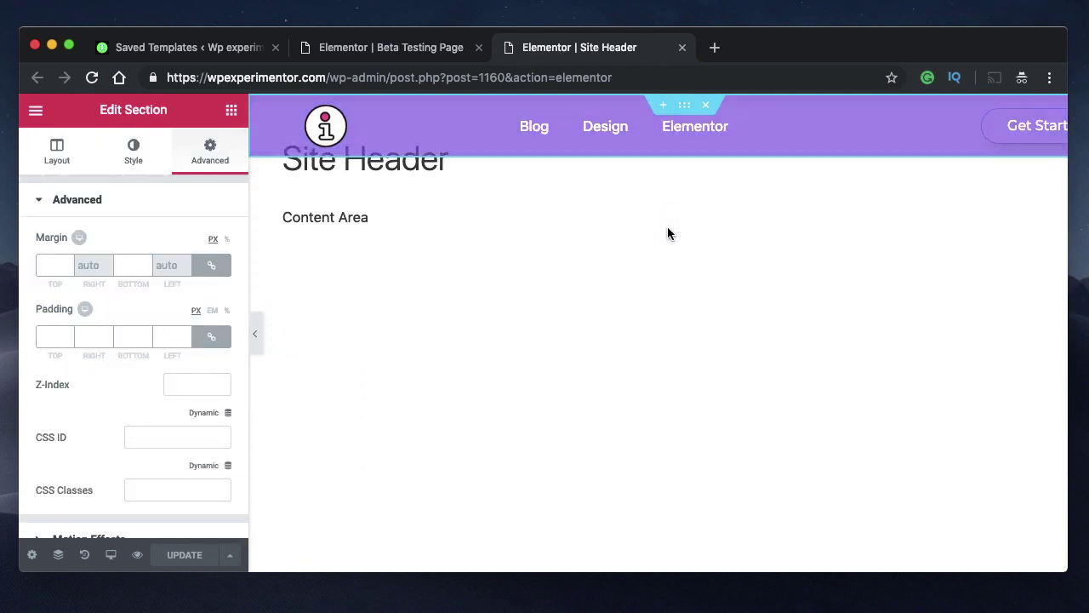
scroll(572, 278, "down", 3)
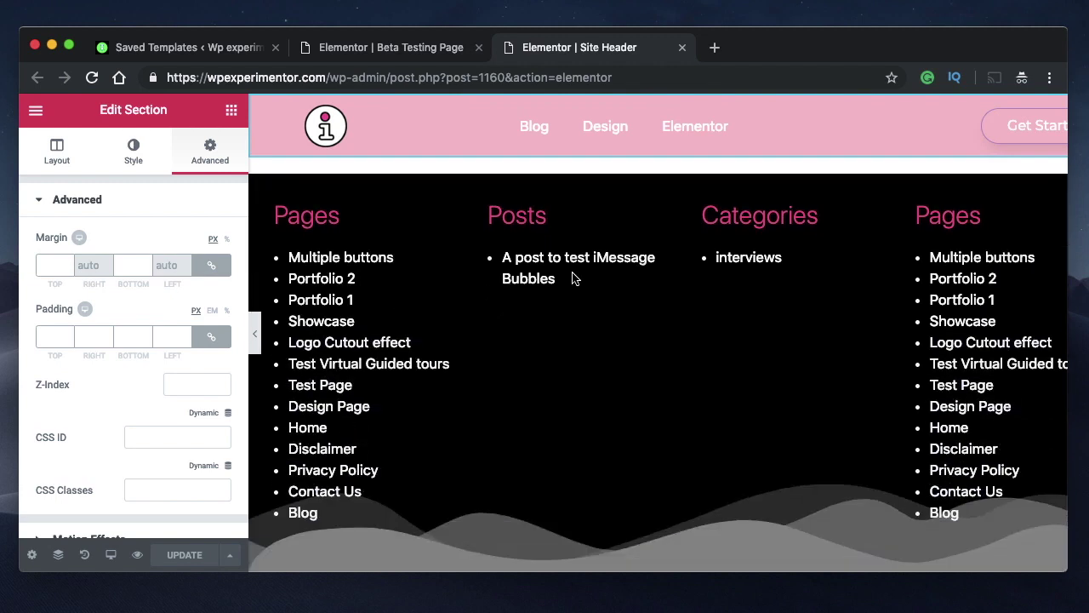
scroll(572, 278, "up", 5)
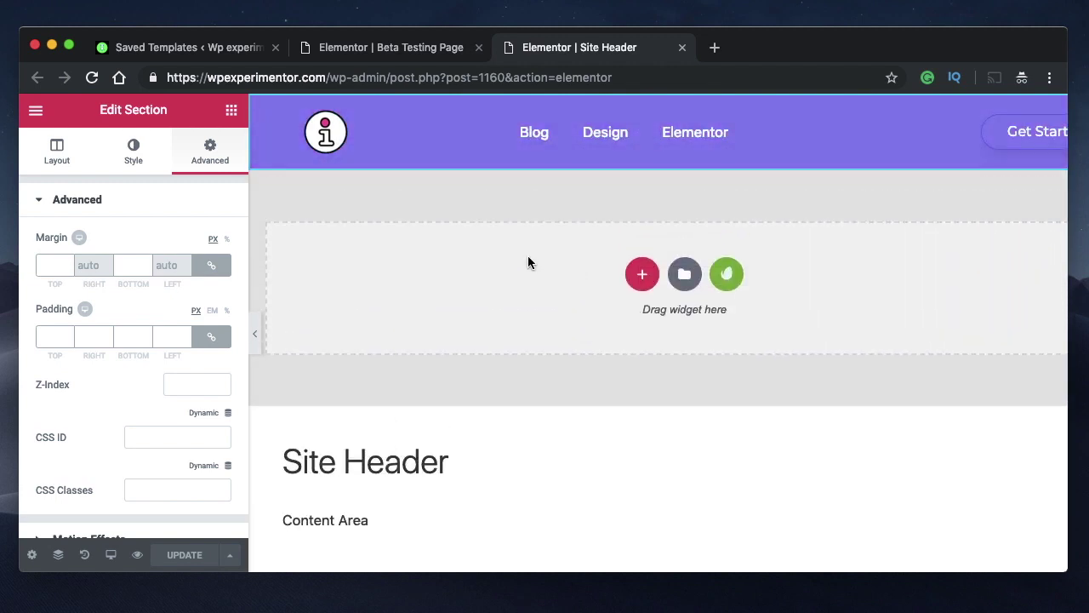
mouse_move(690, 110)
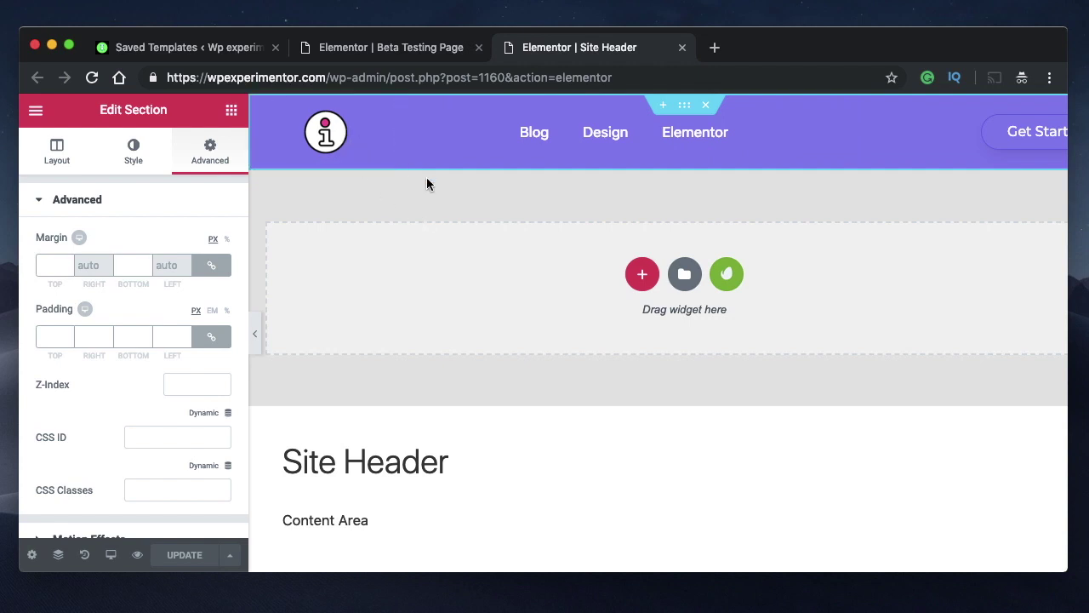
left_click(361, 125)
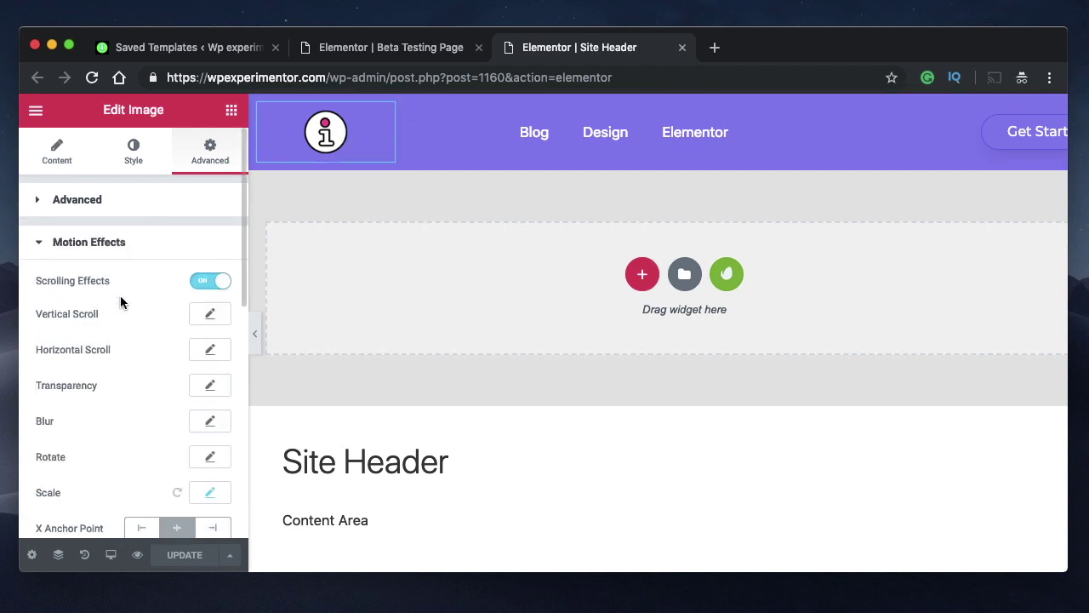